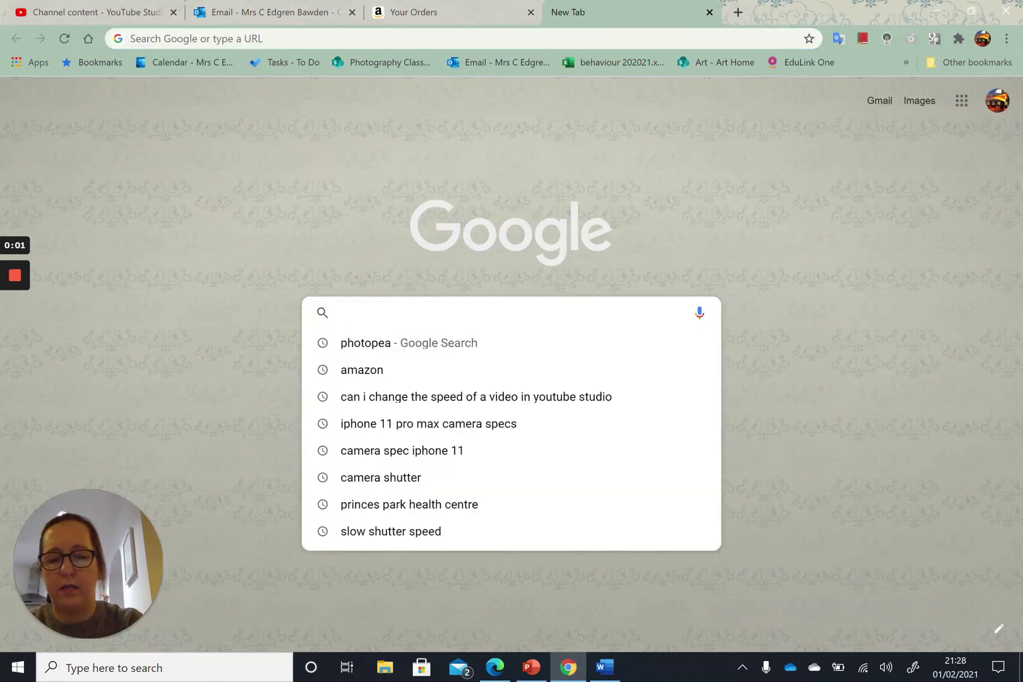
- Search Google for 'Photopea' and go to the Photopea online photo editor site
text(Photo)
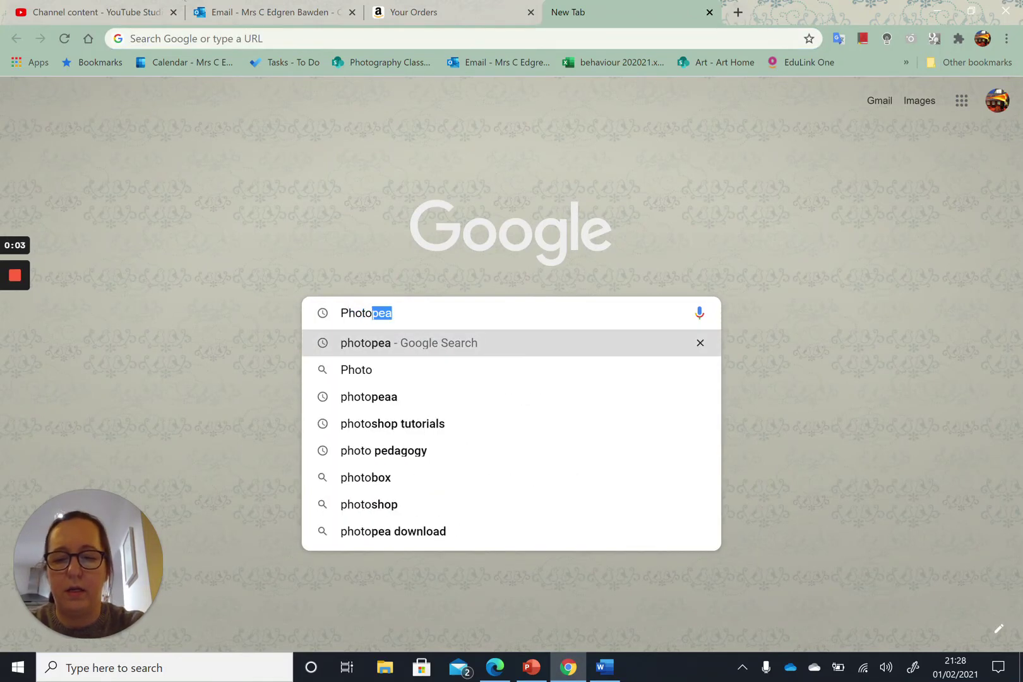
text(pea)
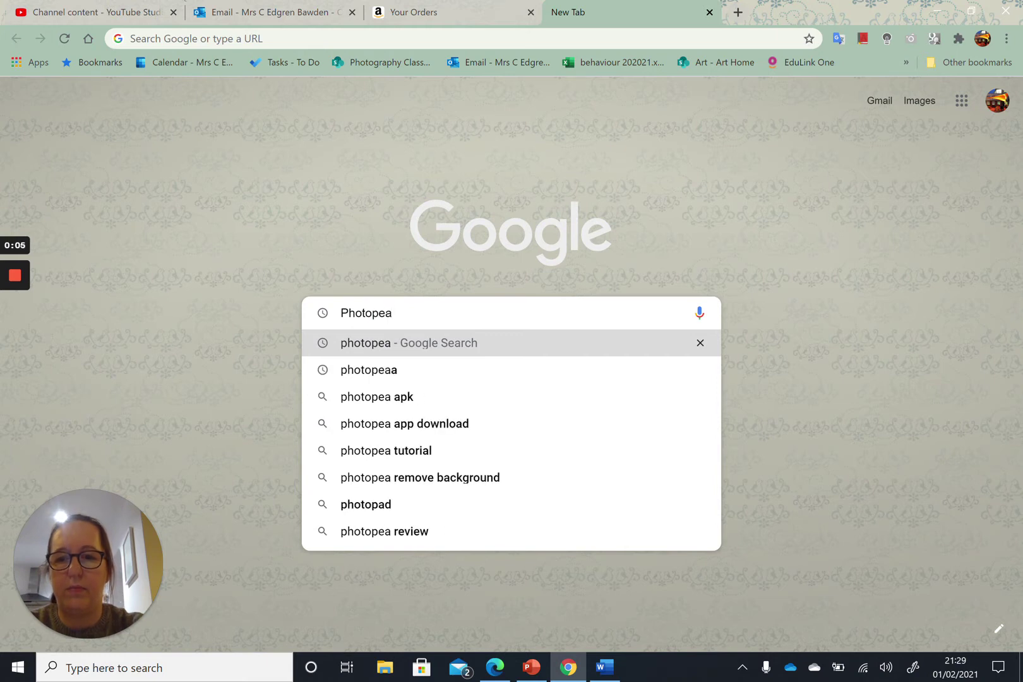
key(Return)
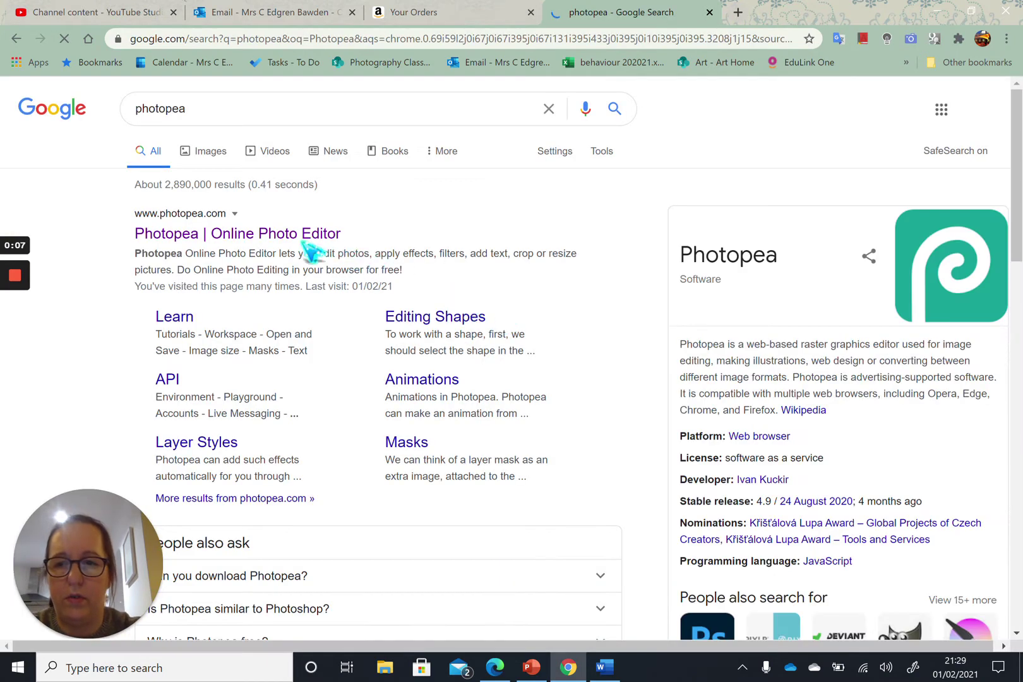
click(295, 239)
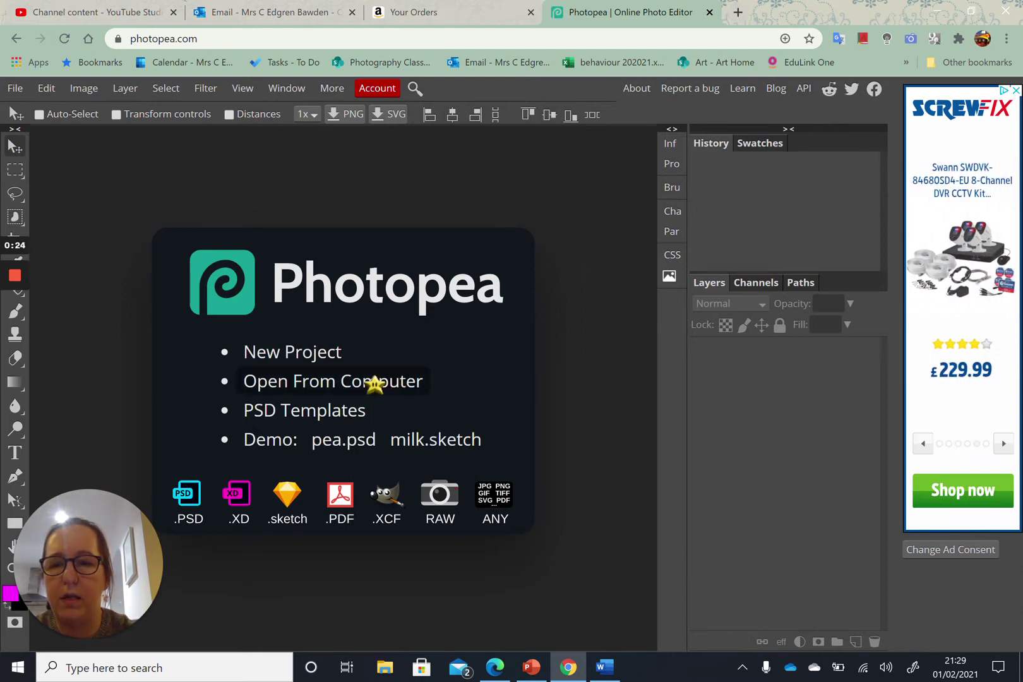
- Look through the File menu on Photopea's empty start screen
click(14, 90)
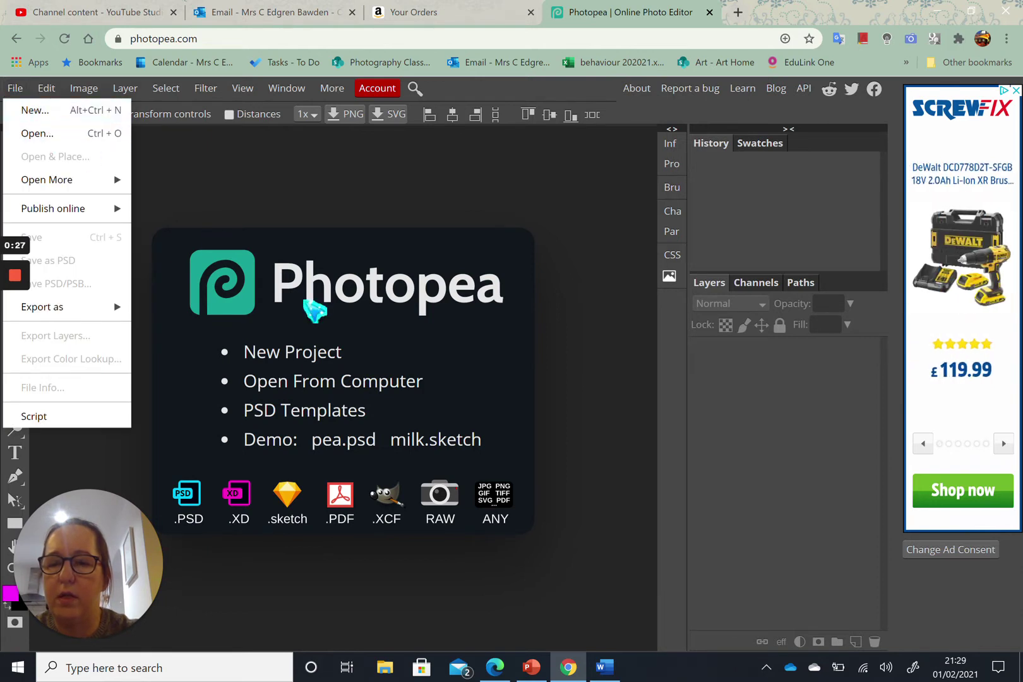
- Open the punching photo 20210129_132557281 from the computer, browsing with large thumbnails
click(402, 387)
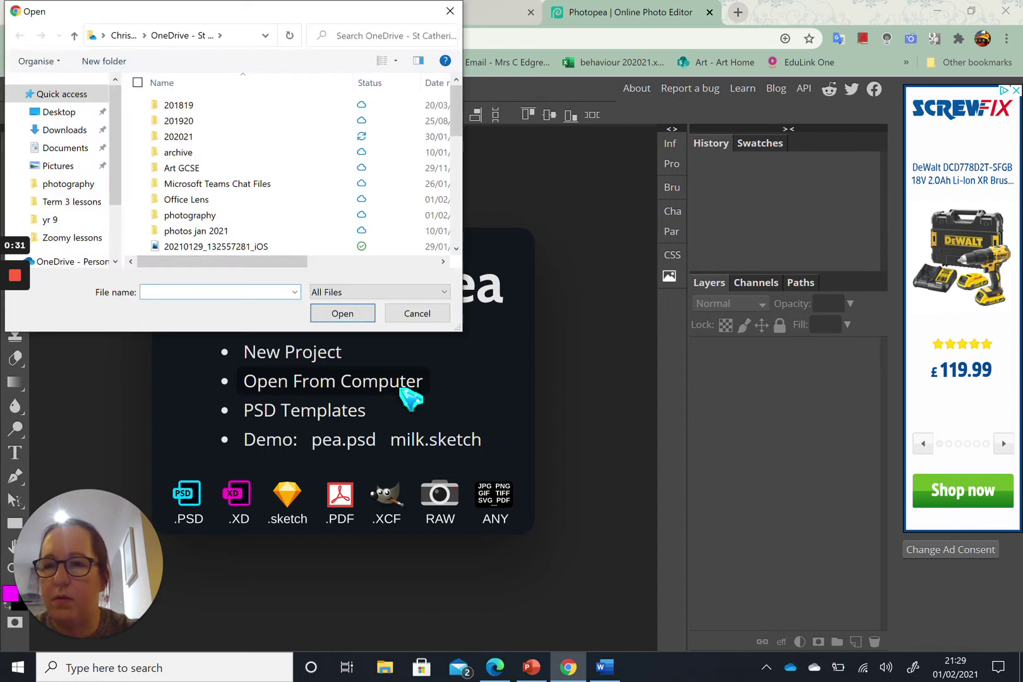
scroll(285, 212, down, 1)
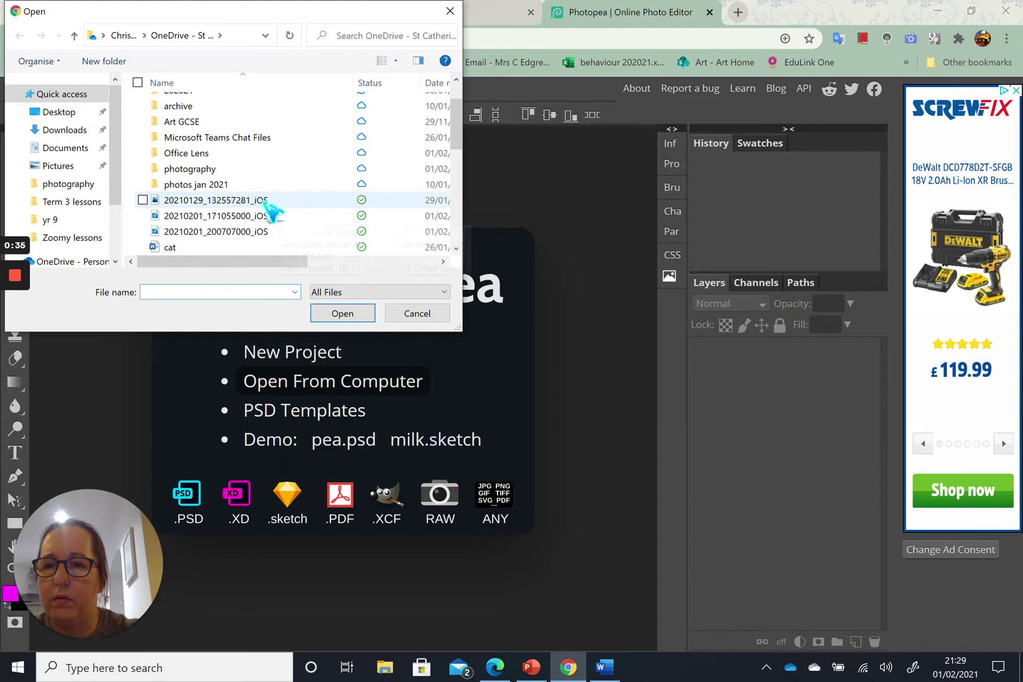
click(395, 60)
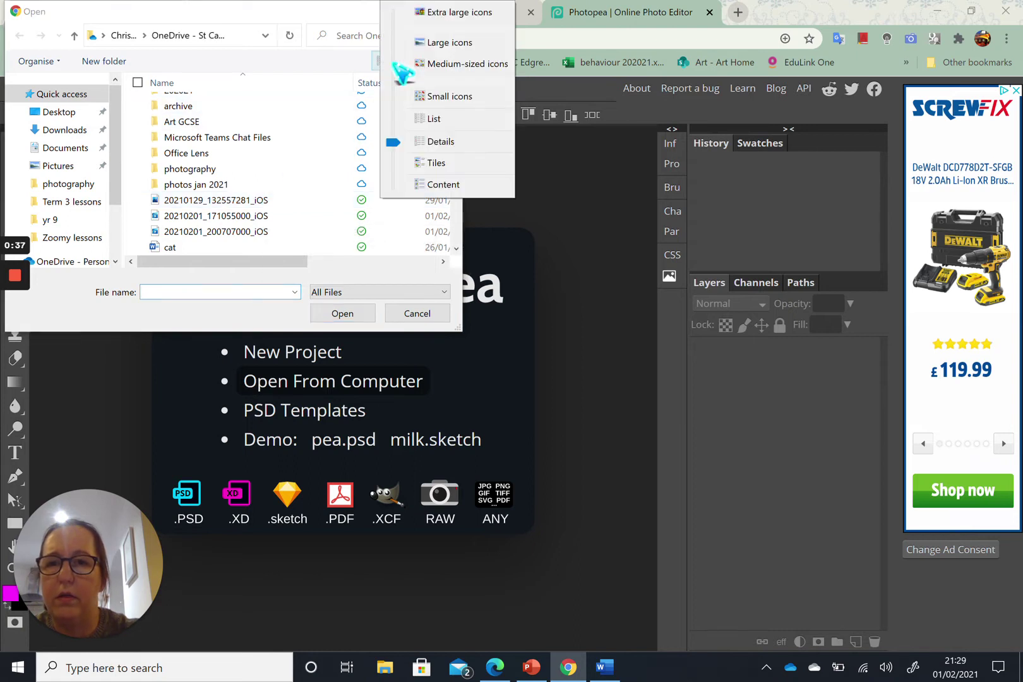
click(454, 42)
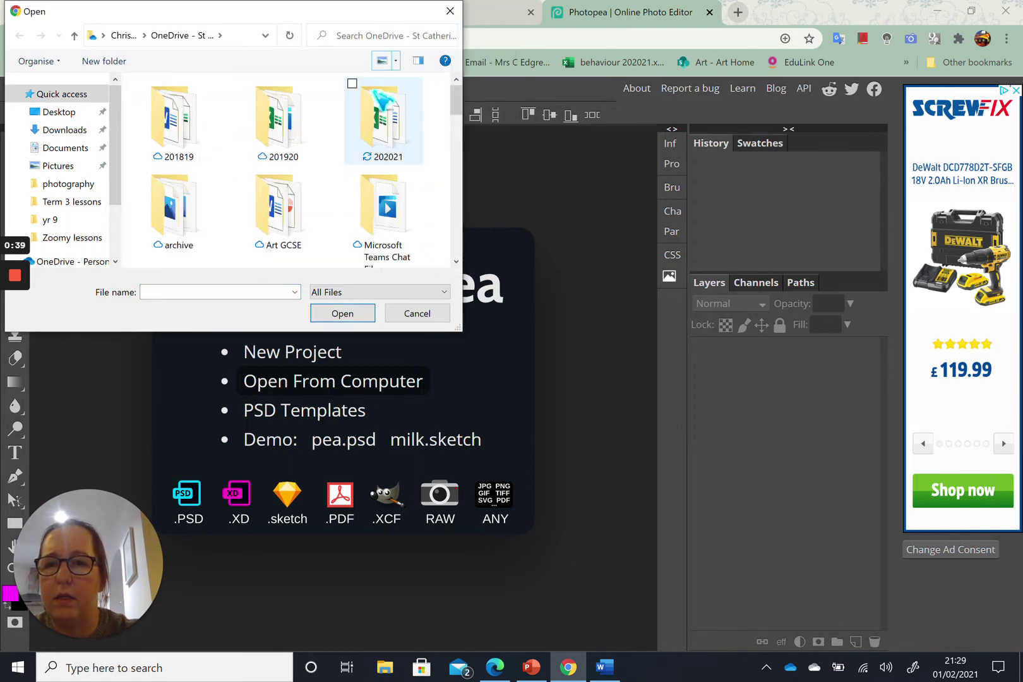
scroll(327, 165, down, 3)
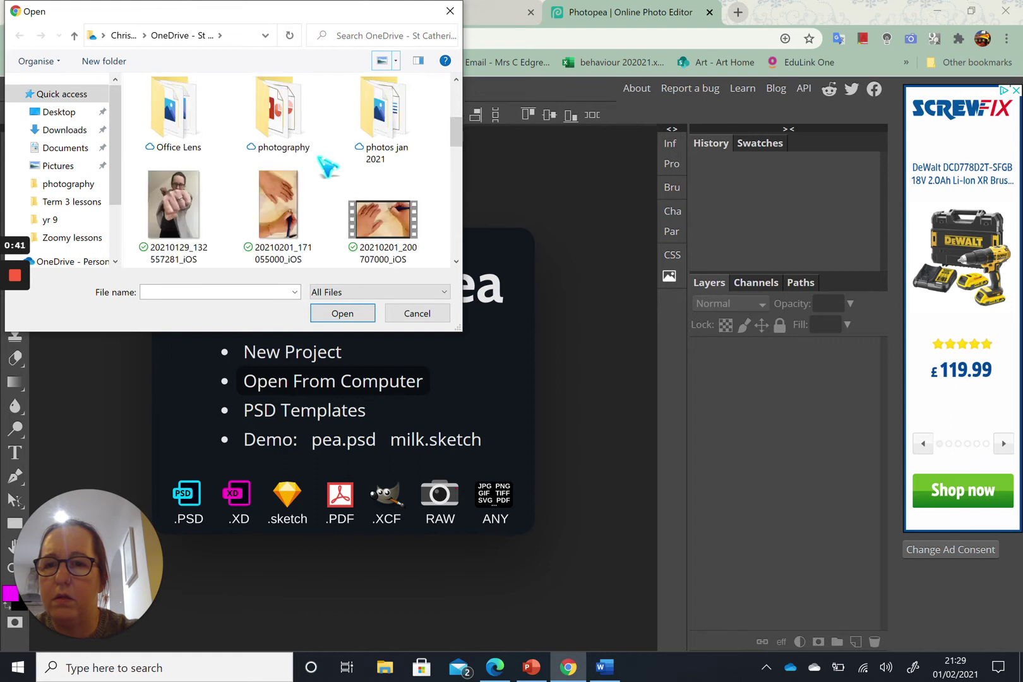
click(176, 206)
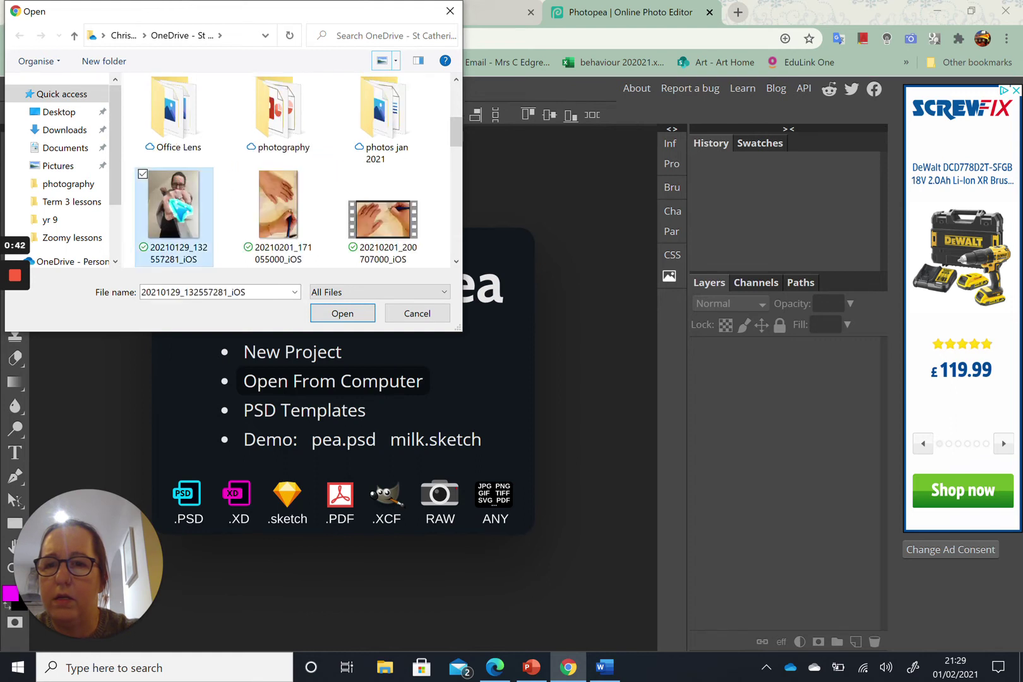
click(356, 316)
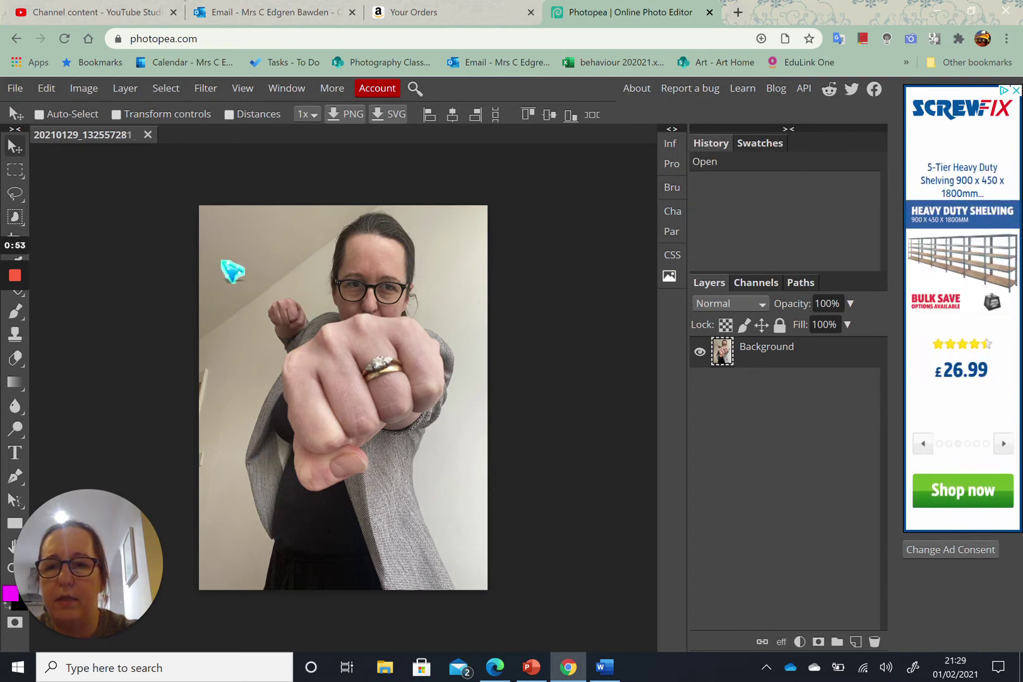
- Activate the Rectangle Select tool and bring up the selection context menu over the photo
click(17, 170)
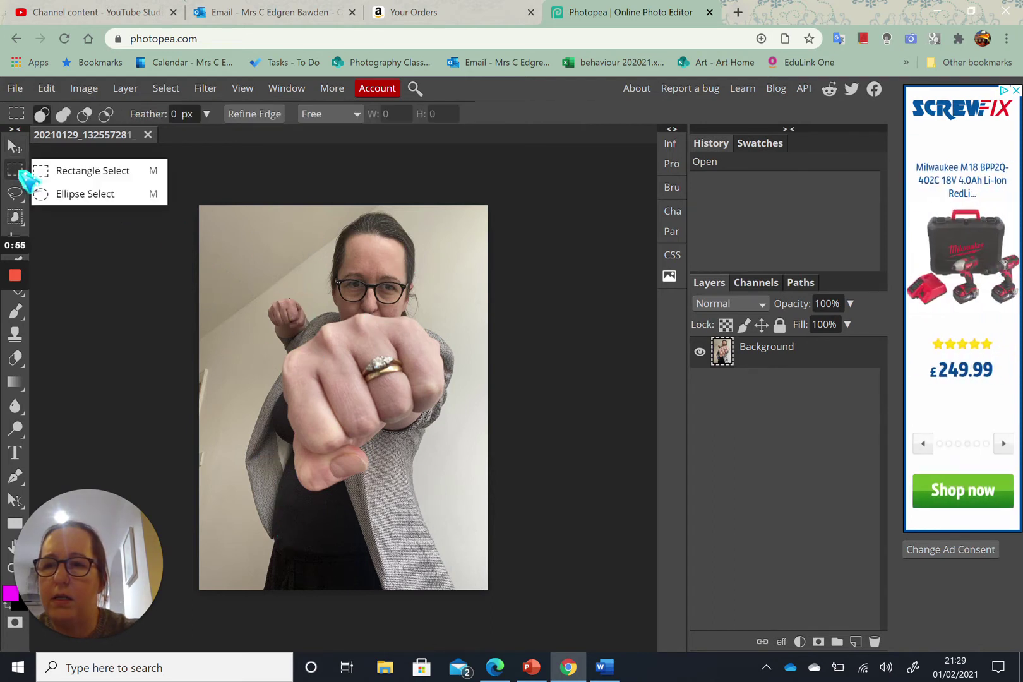
click(113, 171)
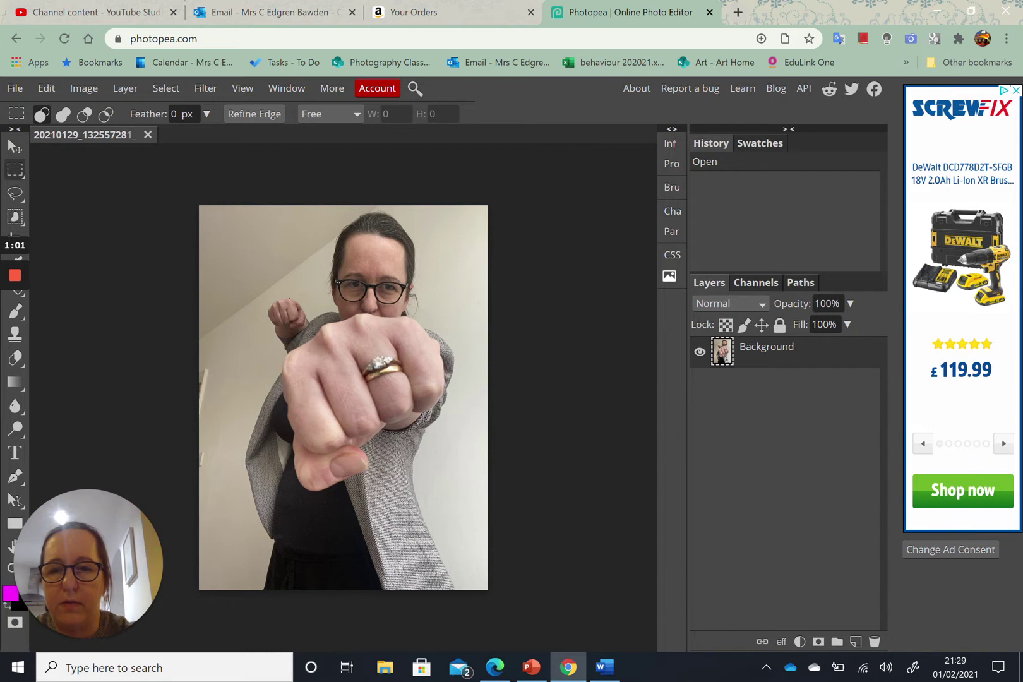
right_click(256, 265)
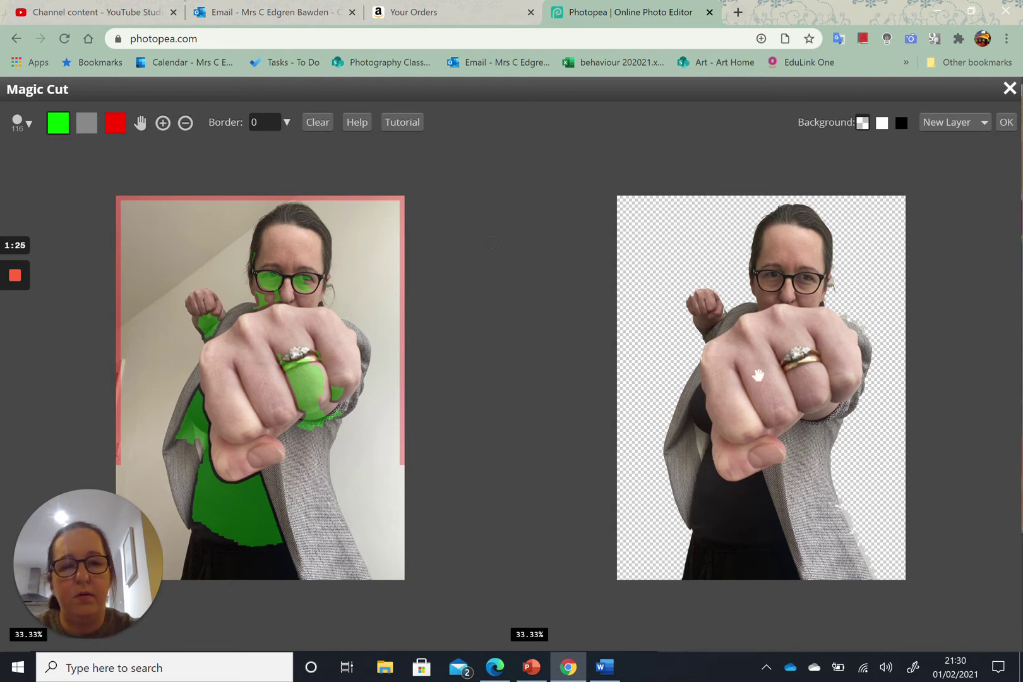
- Zoom and pan the Magic Cut preview across the ring hand and face to check the cut-out edges
scroll(758, 375, up, 4)
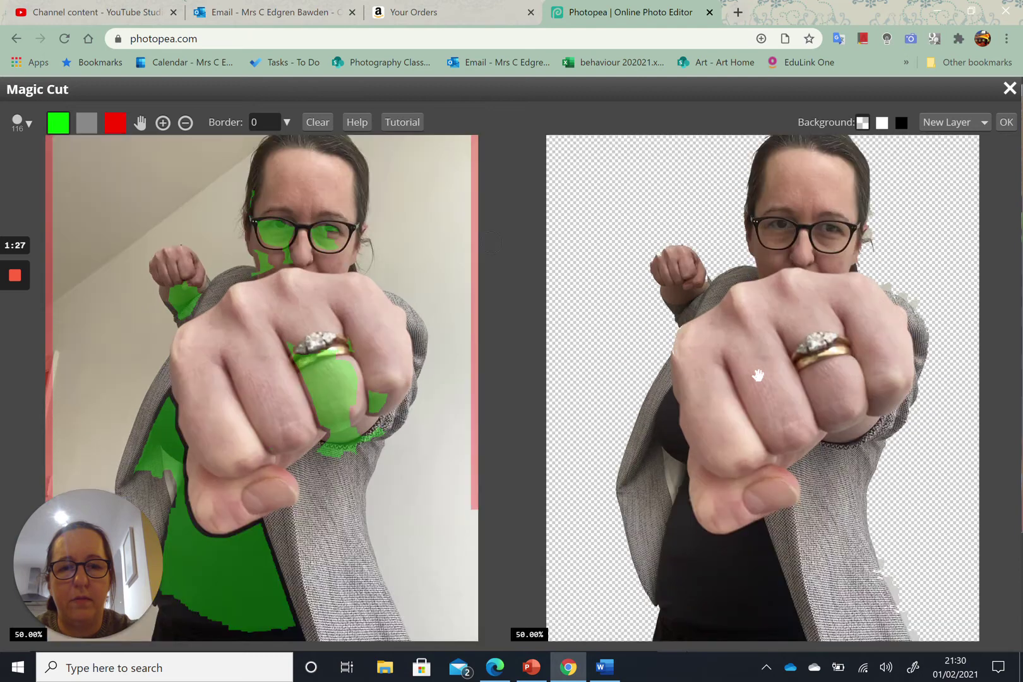
drag(757, 375, 865, 534)
drag(718, 275, 749, 347)
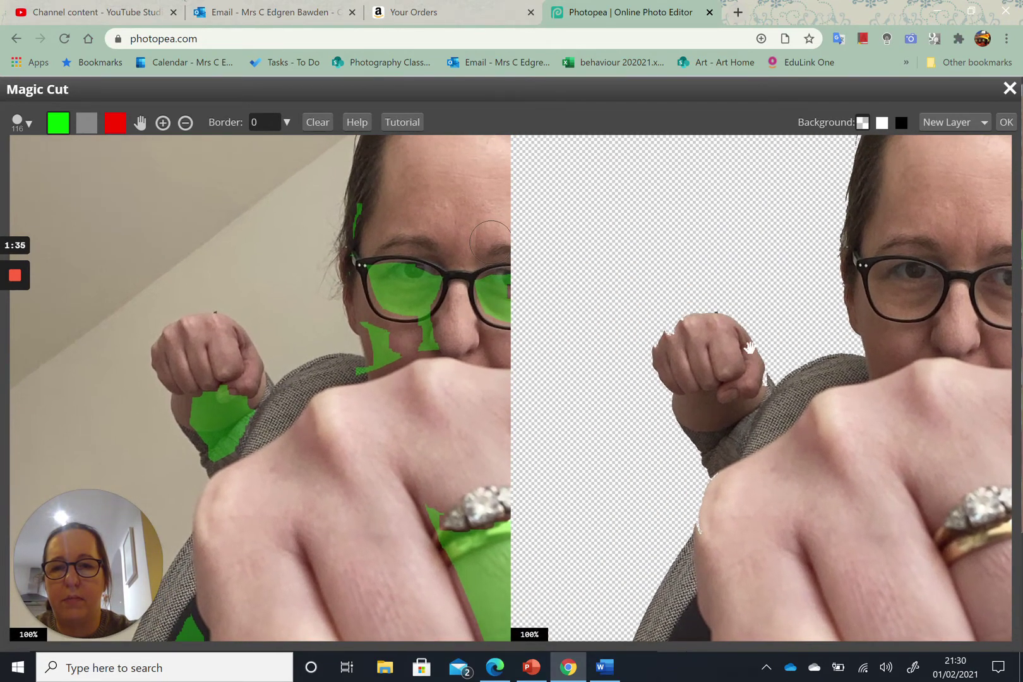
scroll(750, 347, up, 3)
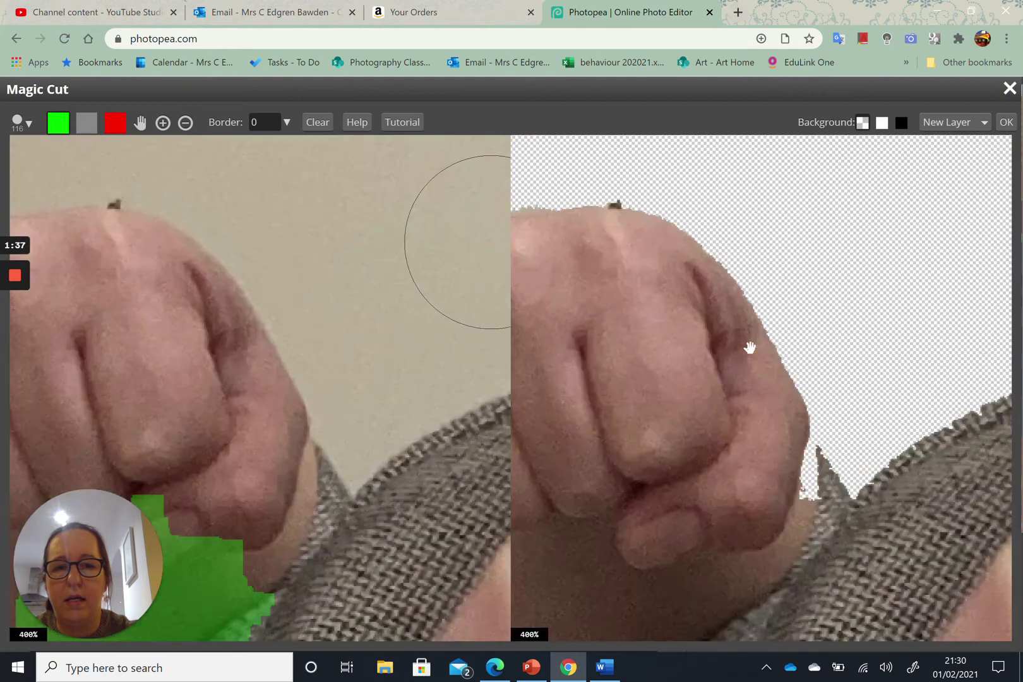
scroll(750, 347, down, 3)
scroll(750, 346, up, 3)
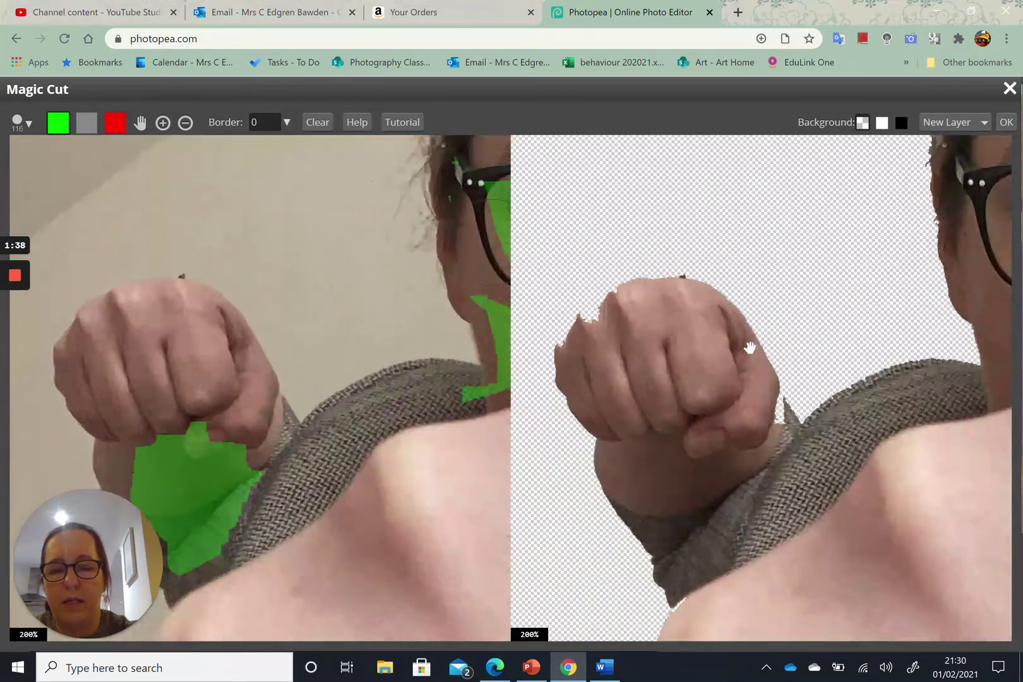
scroll(750, 347, down, 3)
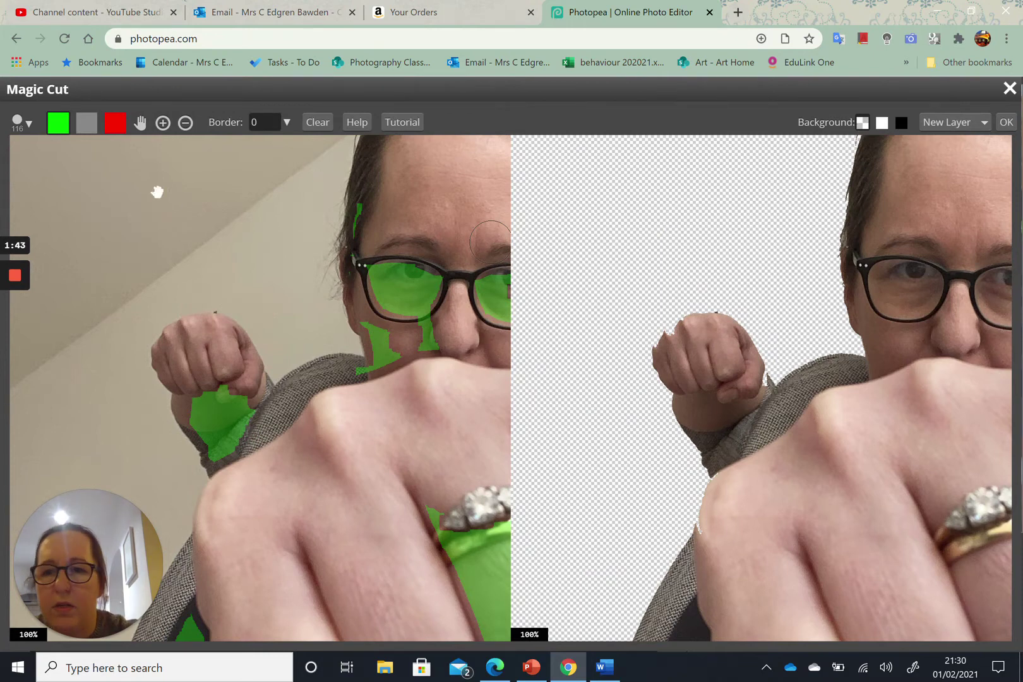
scroll(155, 192, down, 1)
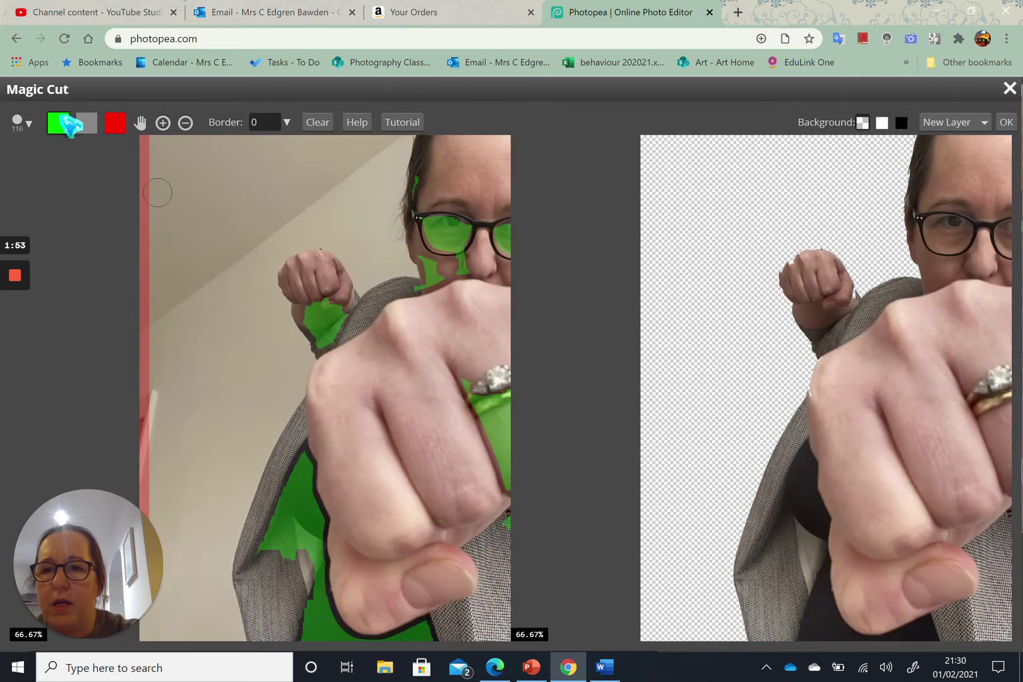
- Zoom both Magic Cut previews to 200% and centre the raised fist
key(ctrl+plus)
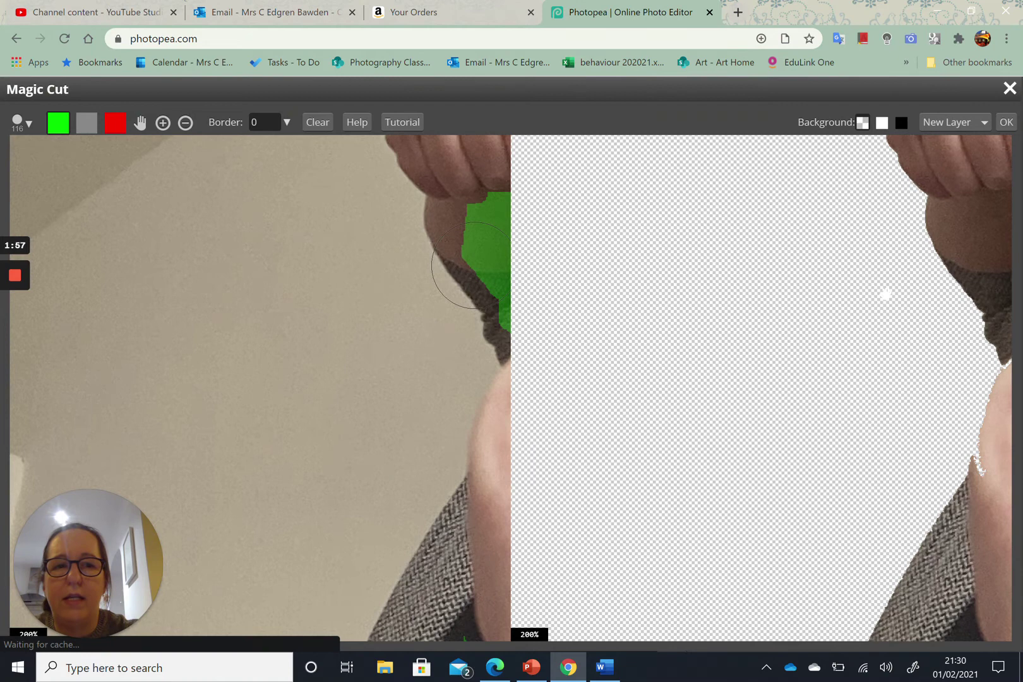
scroll(872, 259, up, 3)
drag(827, 287, 743, 365)
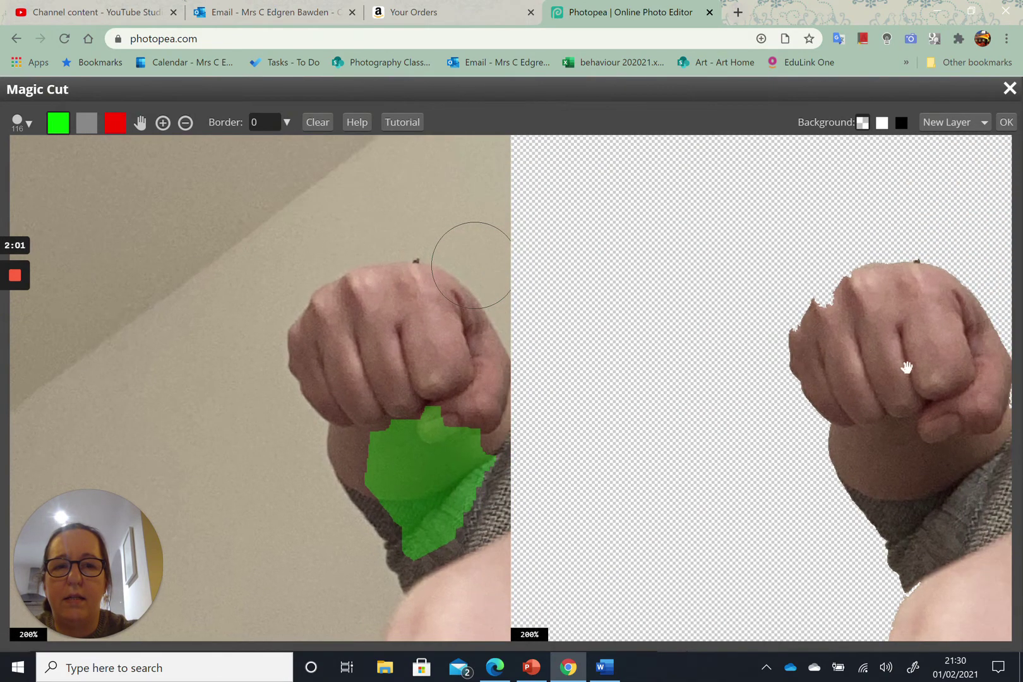
drag(862, 356, 821, 362)
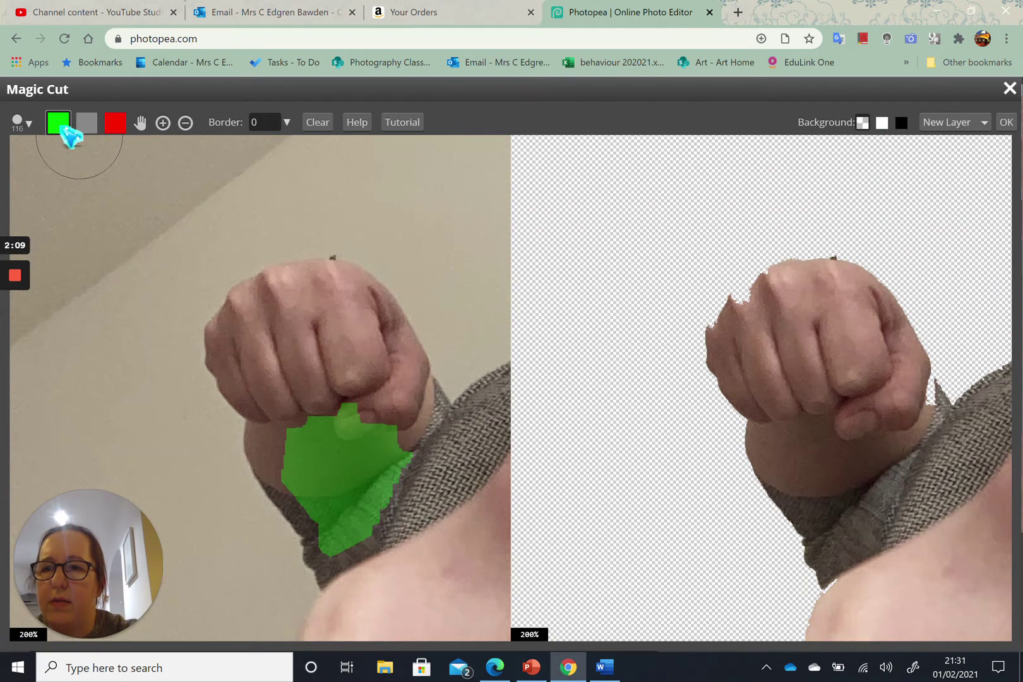
- With a 12 px brush, mark the top knuckle edge as keep and the adjacent wall as remove
click(29, 125)
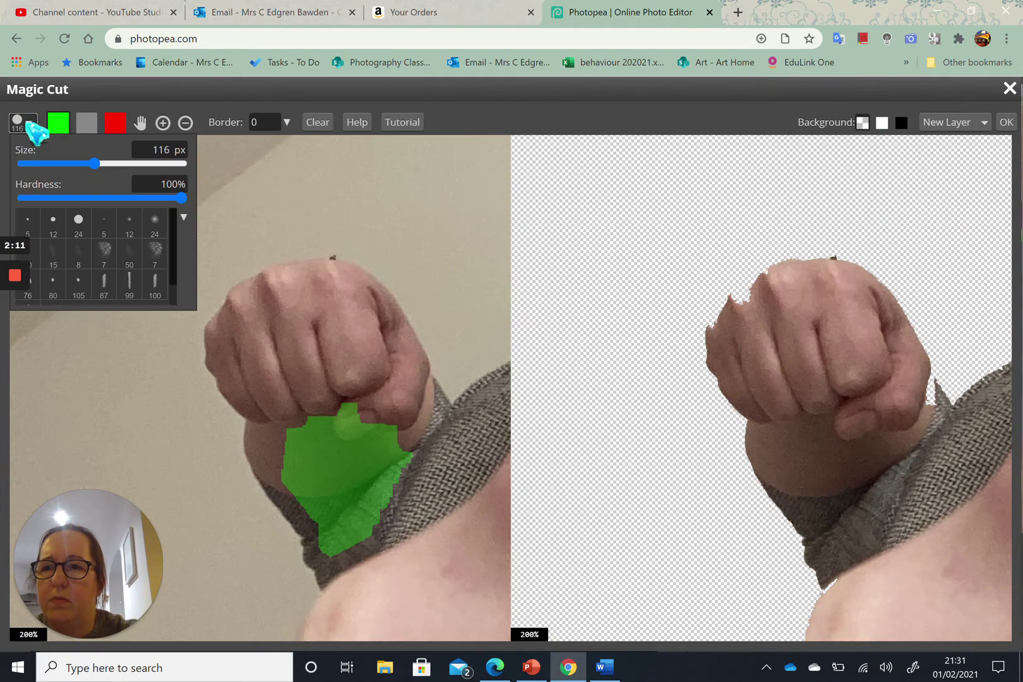
drag(62, 167, 56, 166)
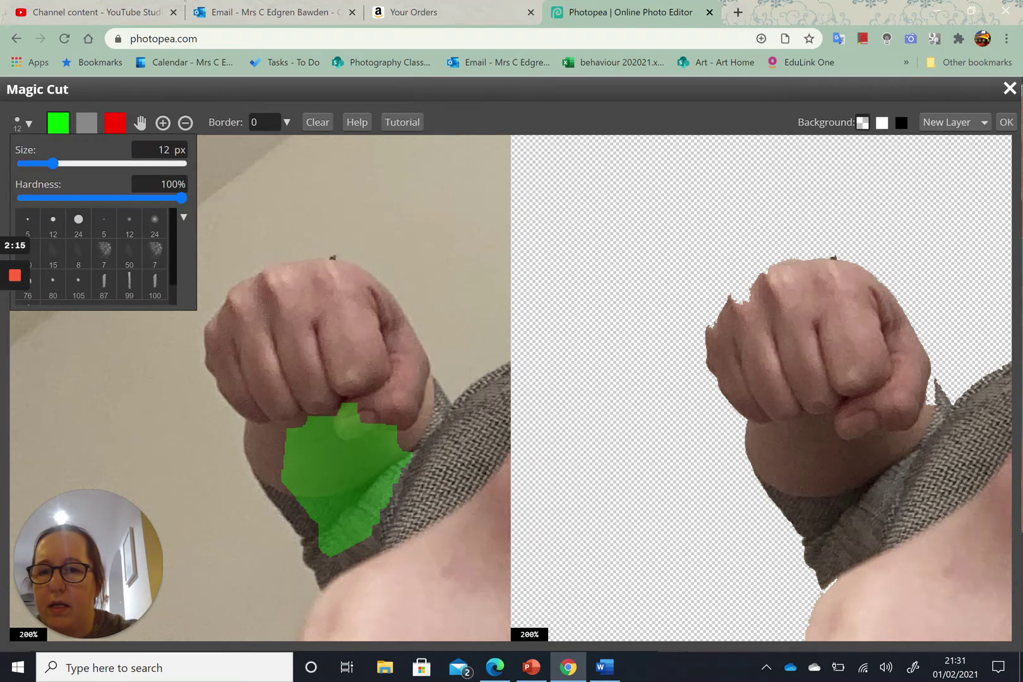
scroll(250, 294, up, 2)
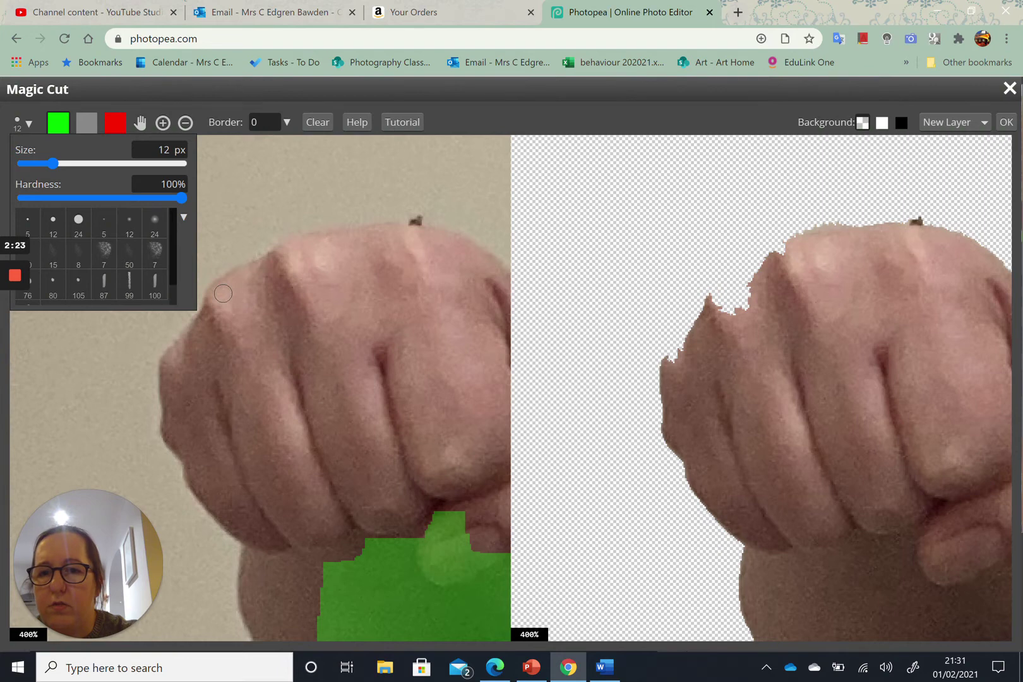
click(223, 293)
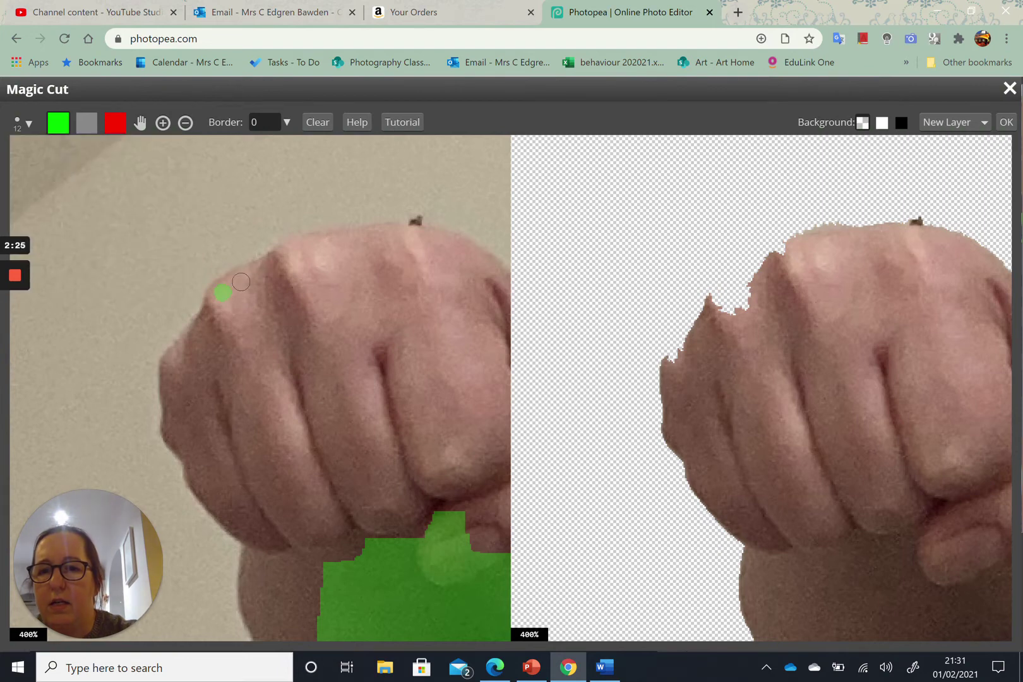
drag(240, 281, 312, 245)
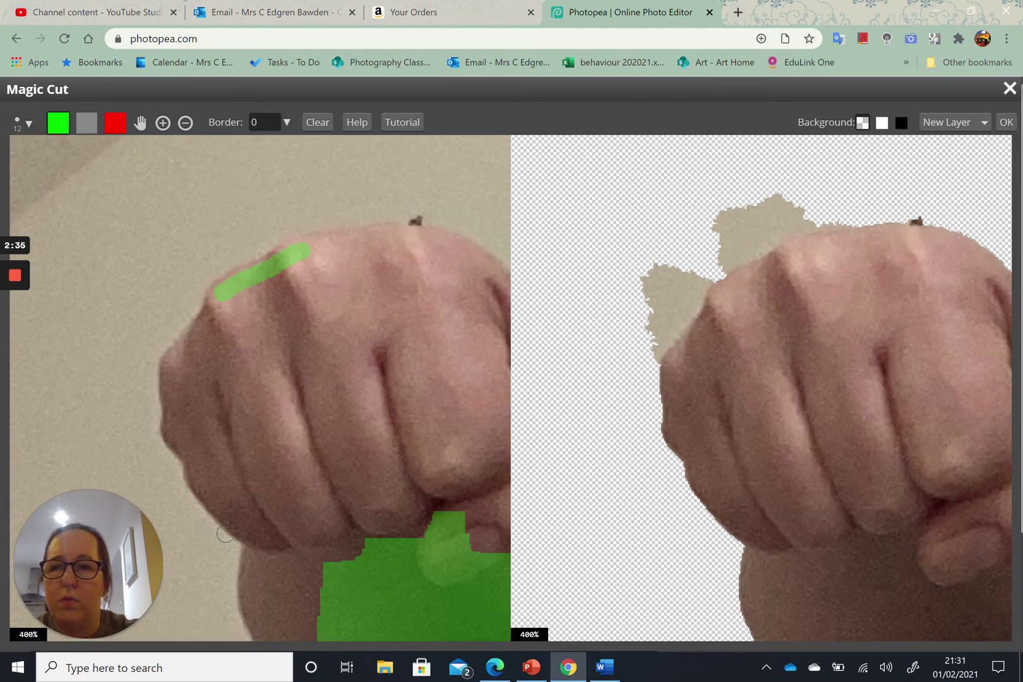
click(116, 123)
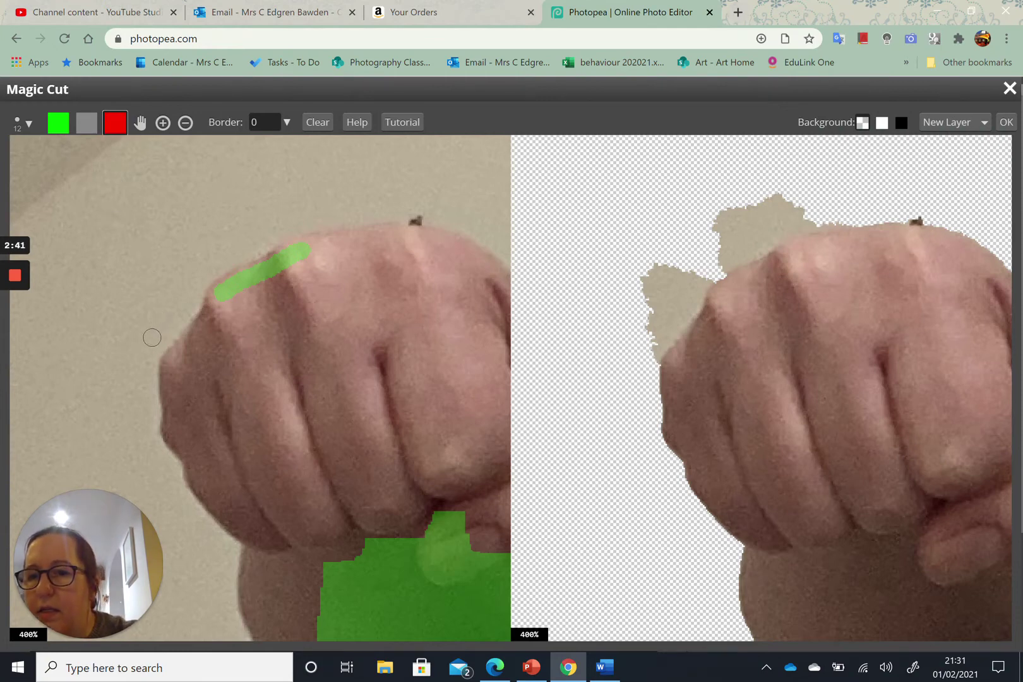
mouse_move(155, 344)
mouse_down()
mouse_move(192, 307)
mouse_move(199, 278)
mouse_move(280, 229)
mouse_move(353, 214)
mouse_up()
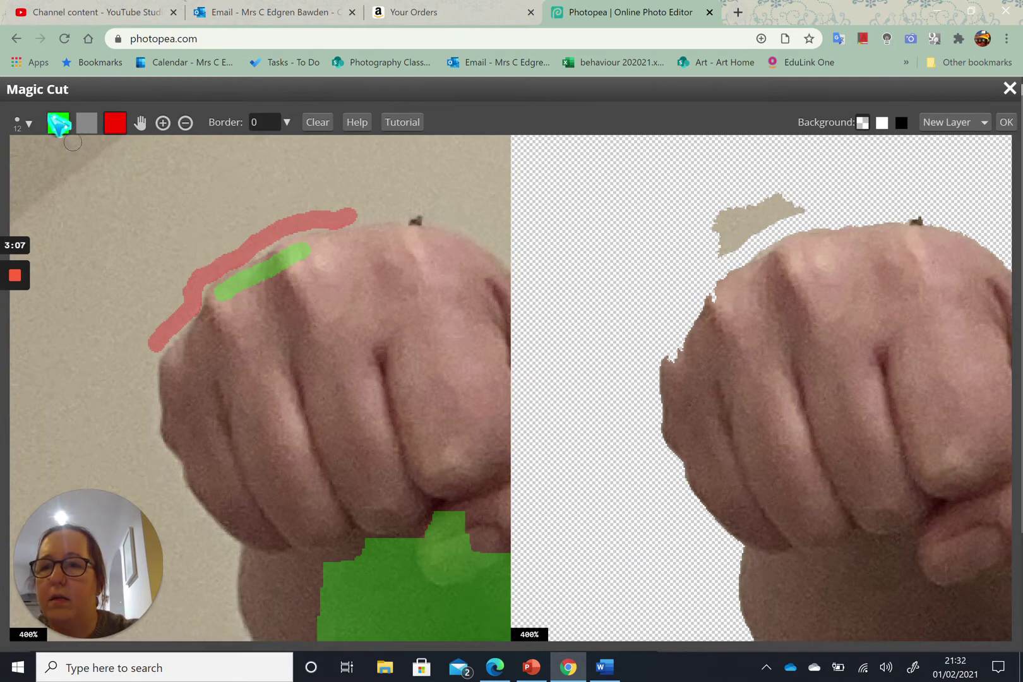
- Paint a wide 69 px remove stroke over the wall above the fist
click(31, 123)
drag(53, 163, 81, 164)
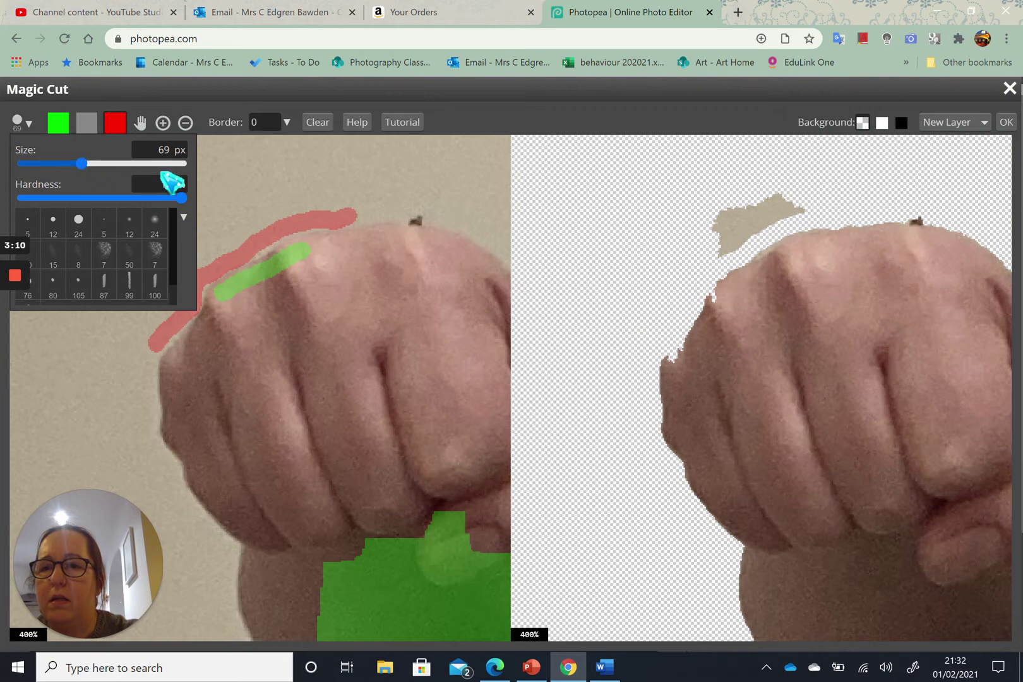
click(265, 187)
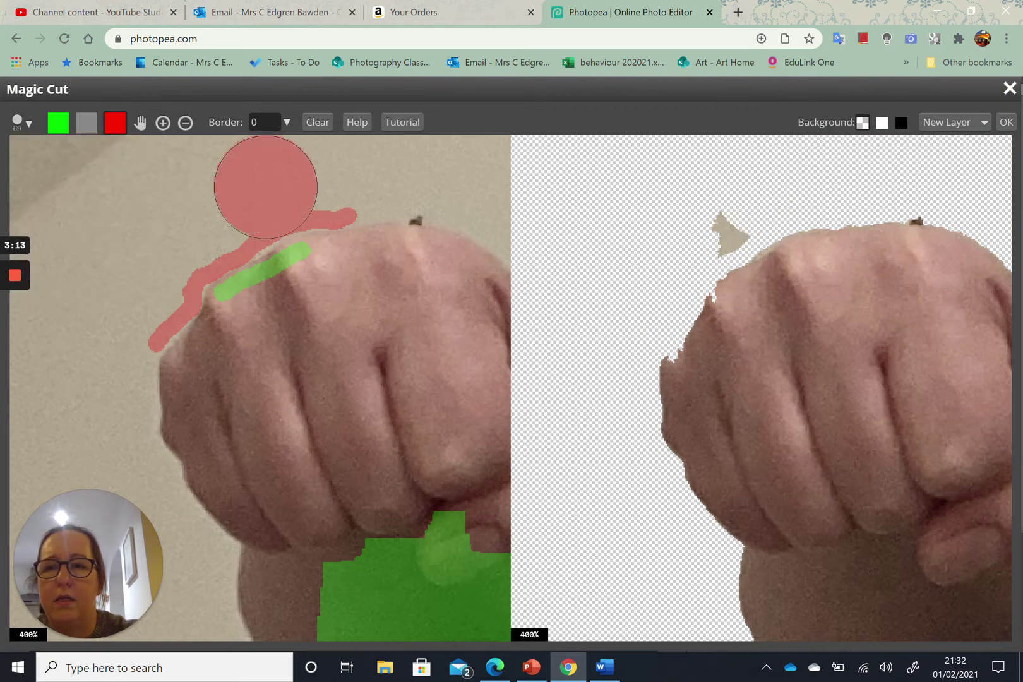
mouse_move(265, 187)
mouse_down()
mouse_move(208, 189)
mouse_move(207, 211)
mouse_move(159, 262)
mouse_up()
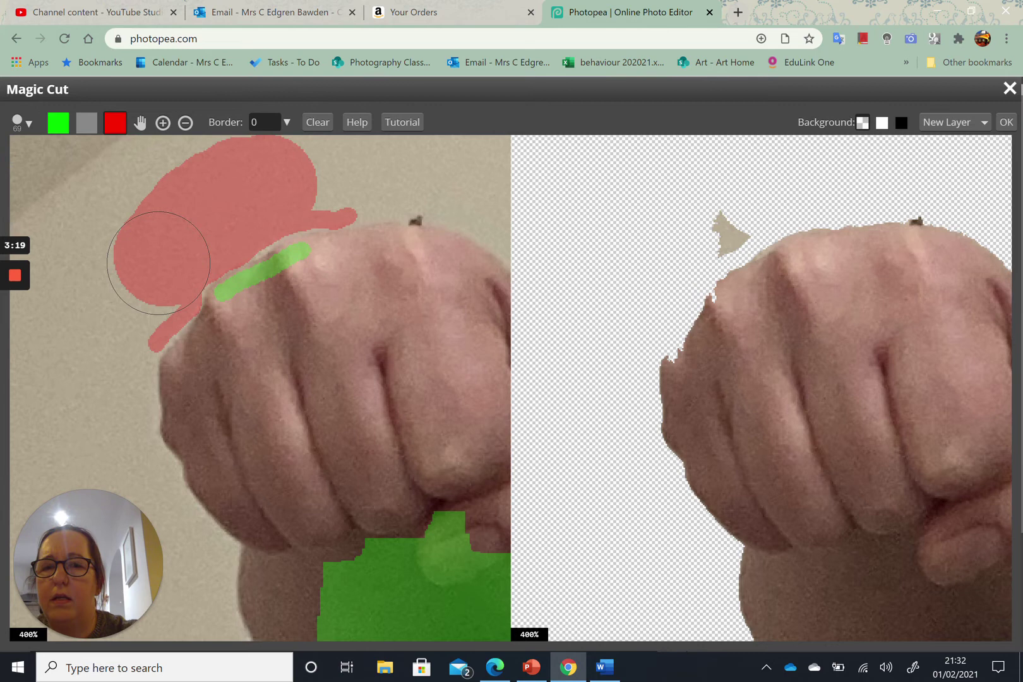
- Switch back to keep marking and shrink the brush to 5 px
click(60, 125)
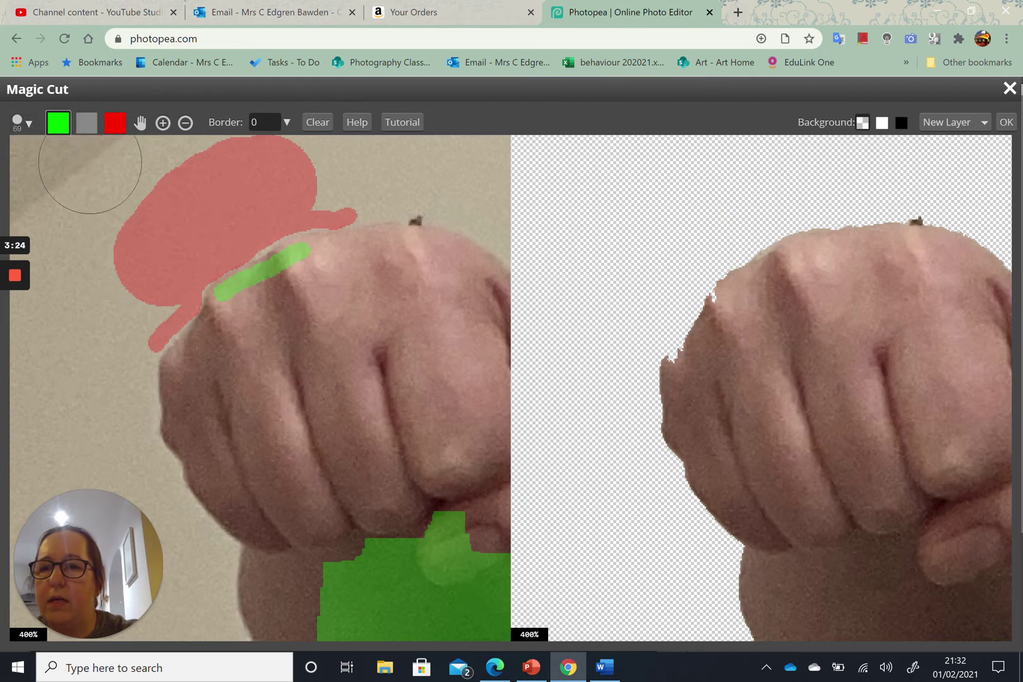
click(24, 122)
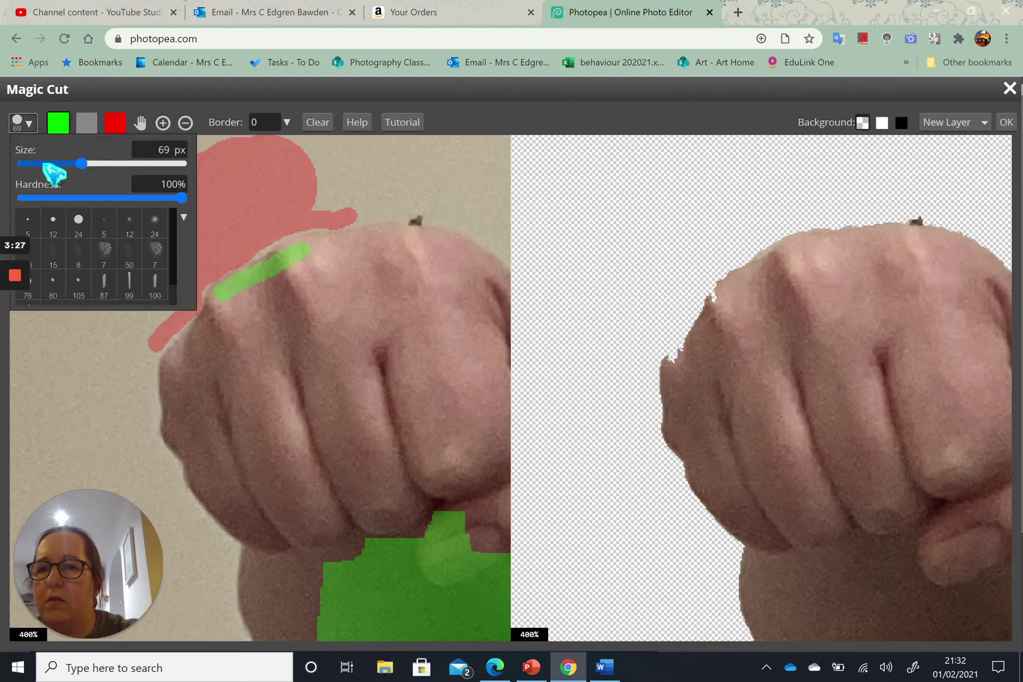
drag(51, 165, 43, 163)
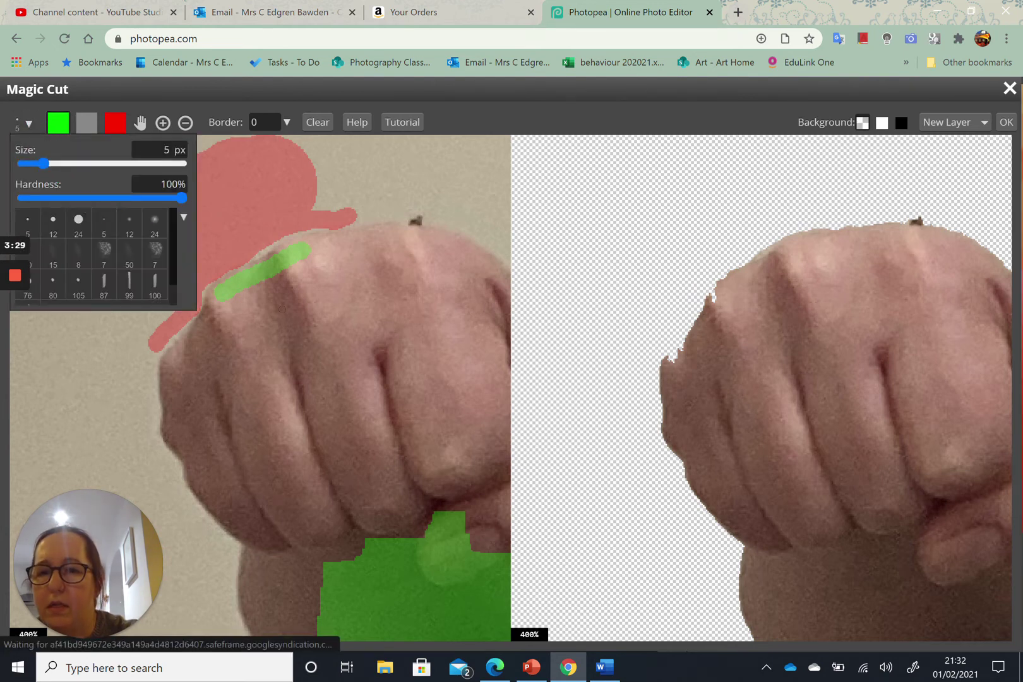
- Paint a 16 px keep stroke down the fist's left edge
click(56, 165)
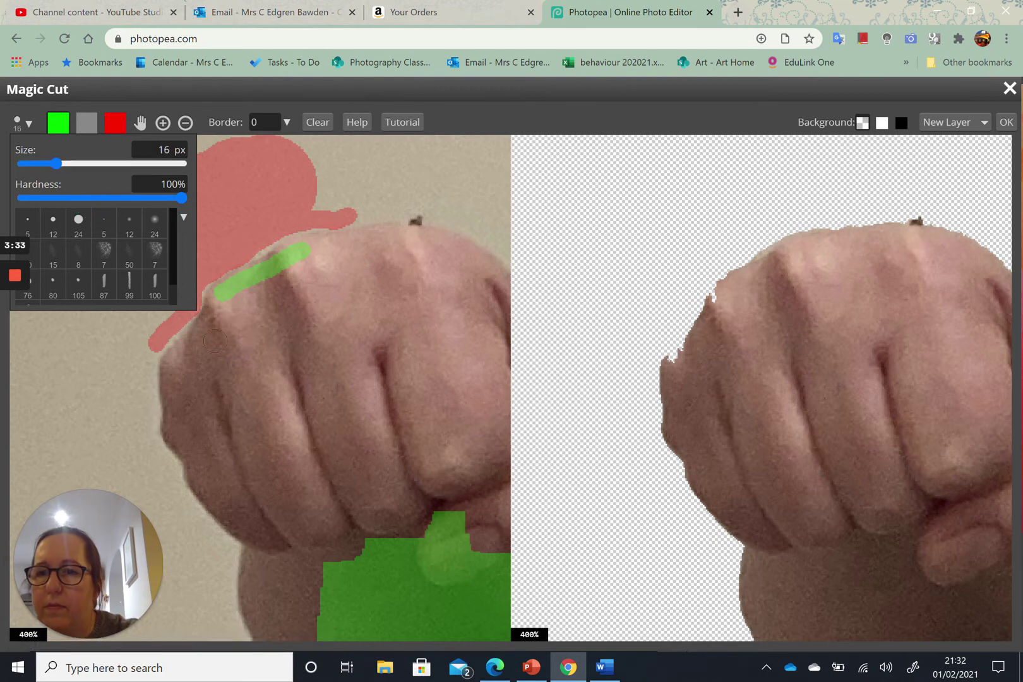
click(213, 310)
mouse_move(212, 309)
mouse_down()
mouse_move(177, 358)
mouse_move(176, 348)
mouse_up()
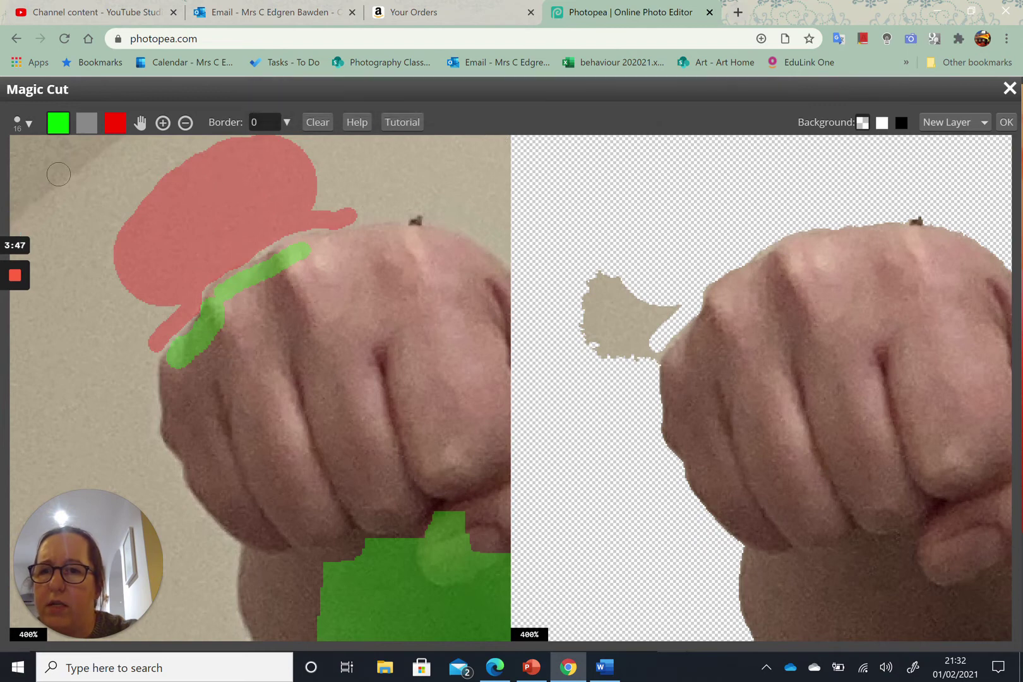
- Erase marks at the fist's left edge back to unknown, then reselect remove marking
click(86, 127)
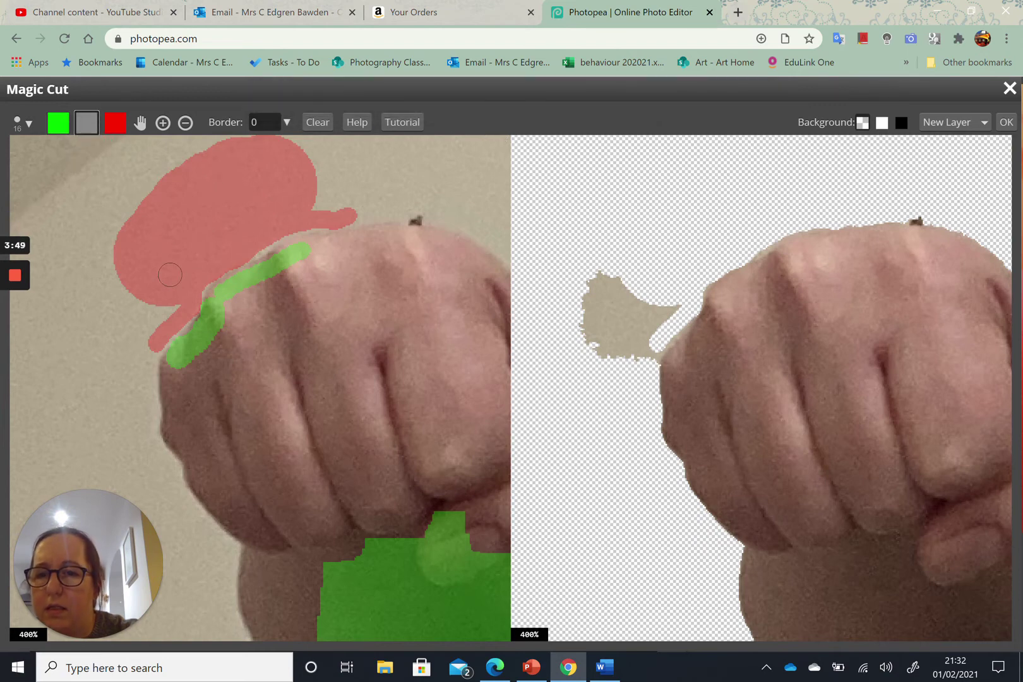
click(190, 308)
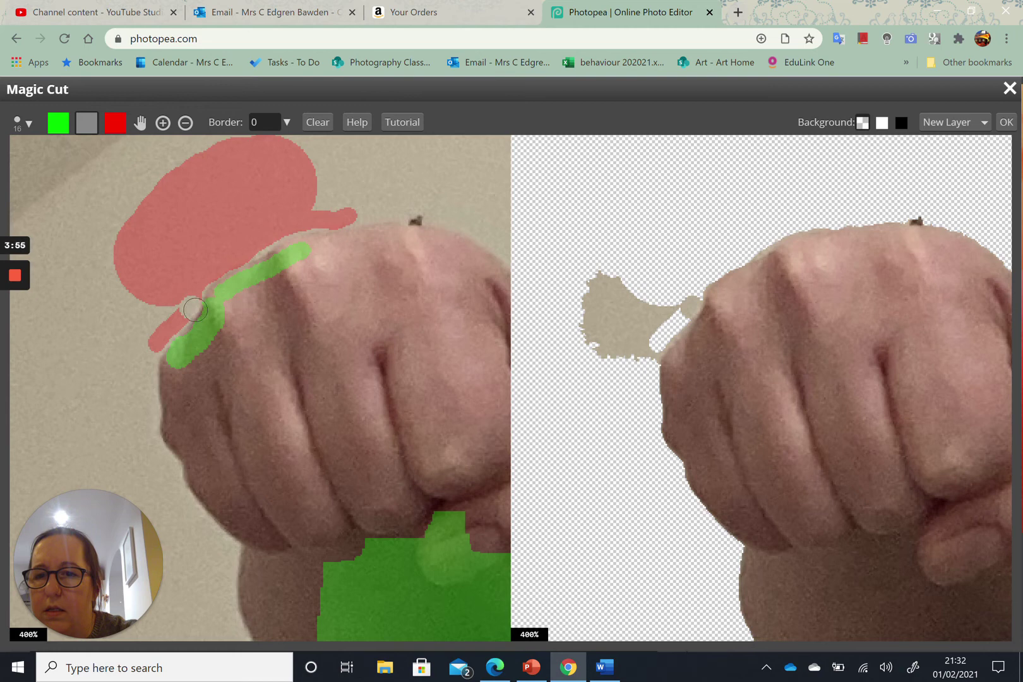
click(116, 126)
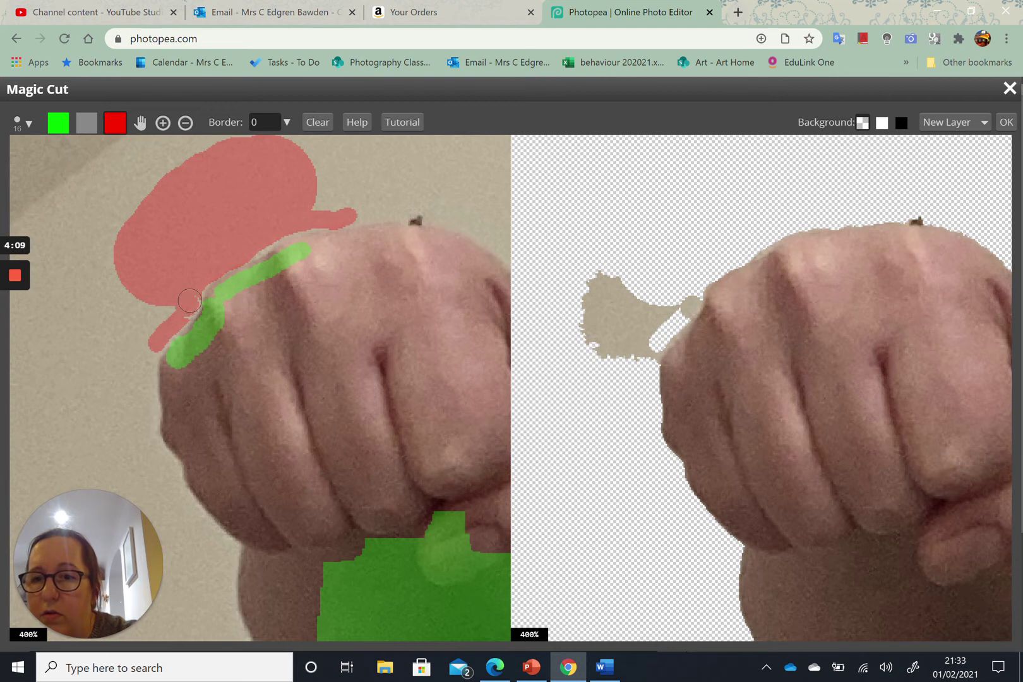
- Mark the wall beside the fist edge for removal and erase where red and green marks touch
click(189, 300)
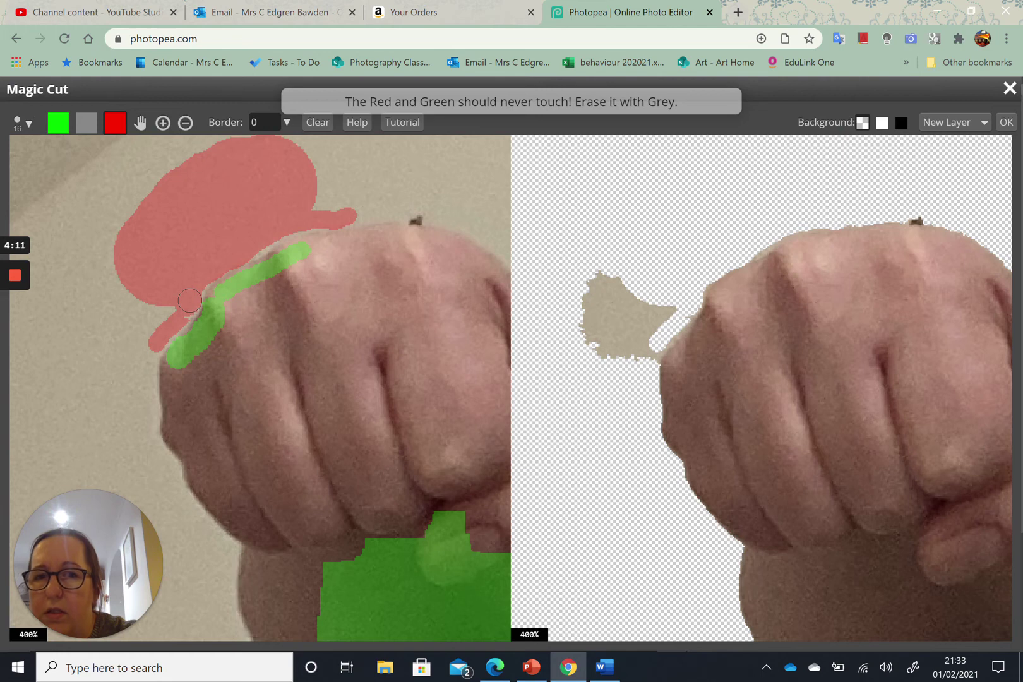
click(91, 126)
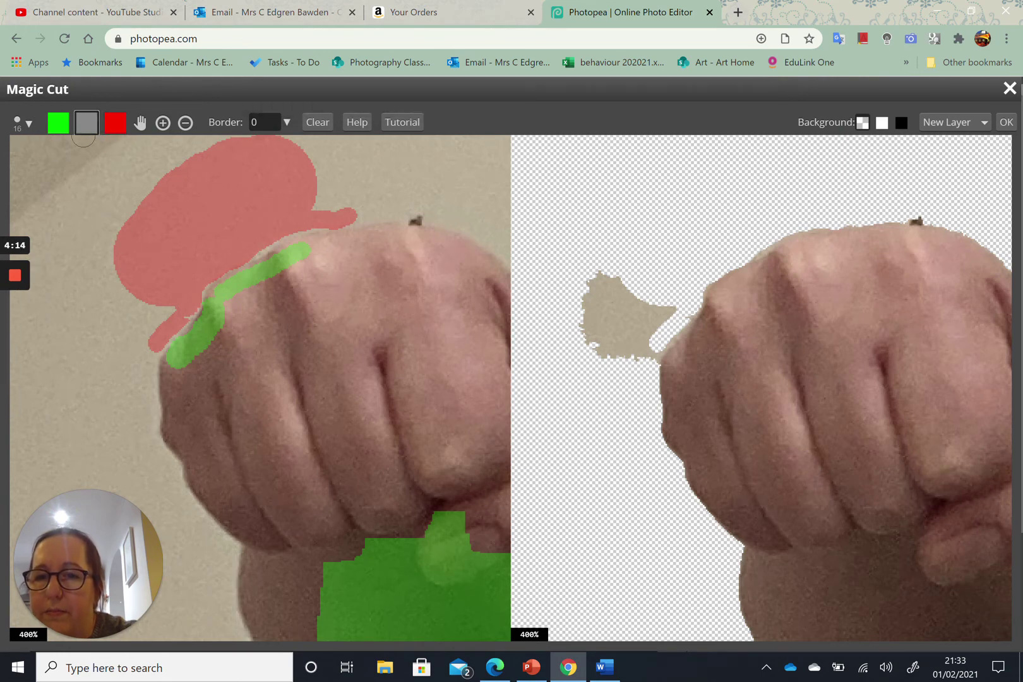
click(206, 306)
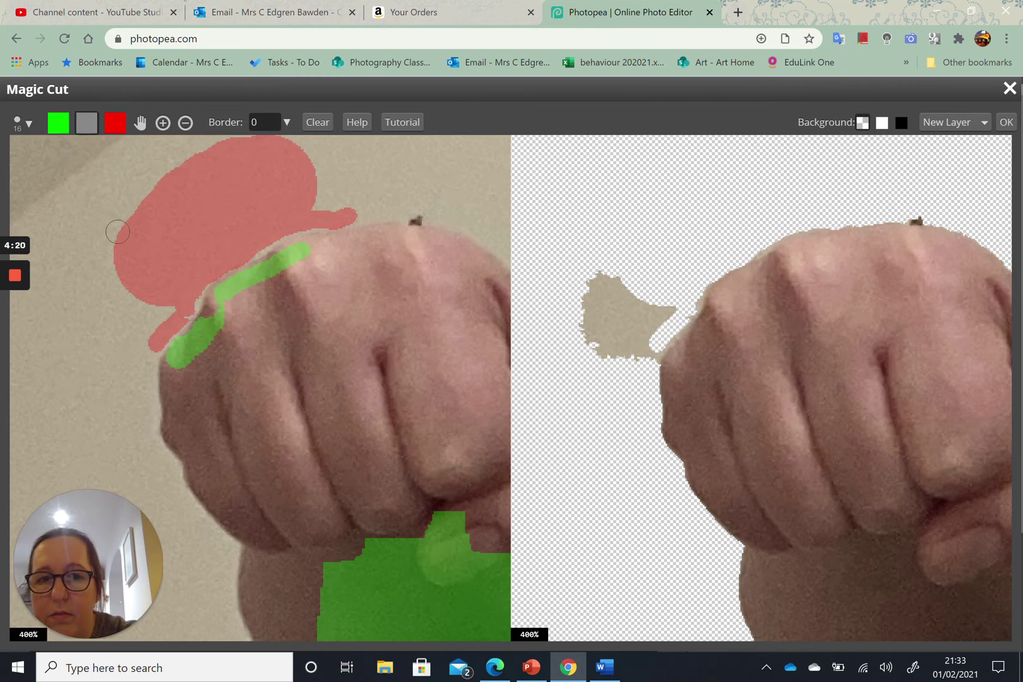
click(110, 125)
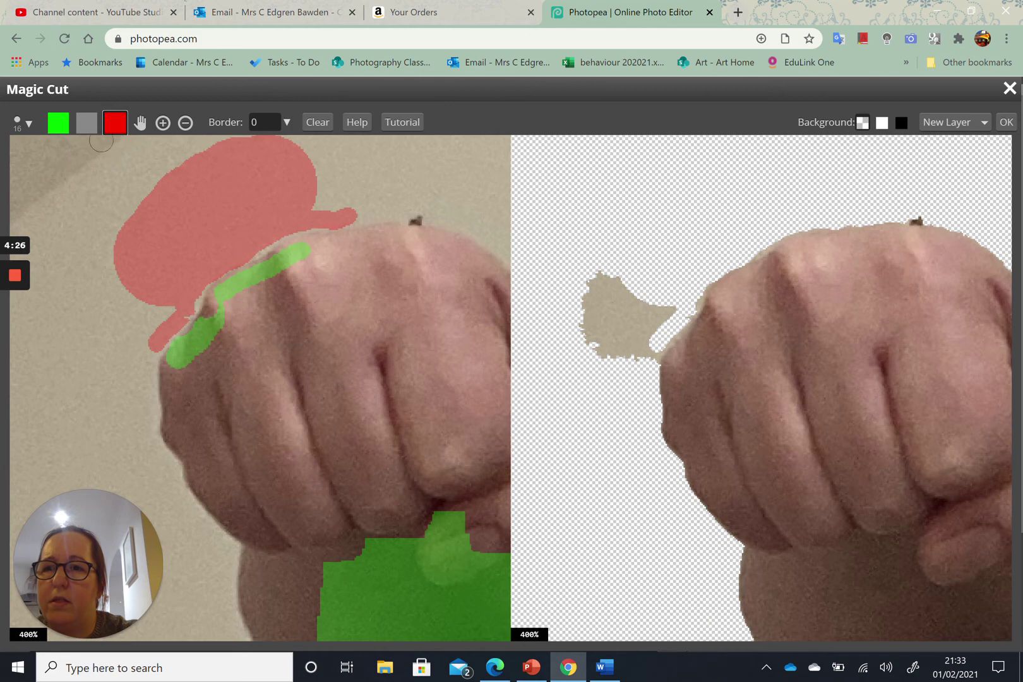
click(26, 125)
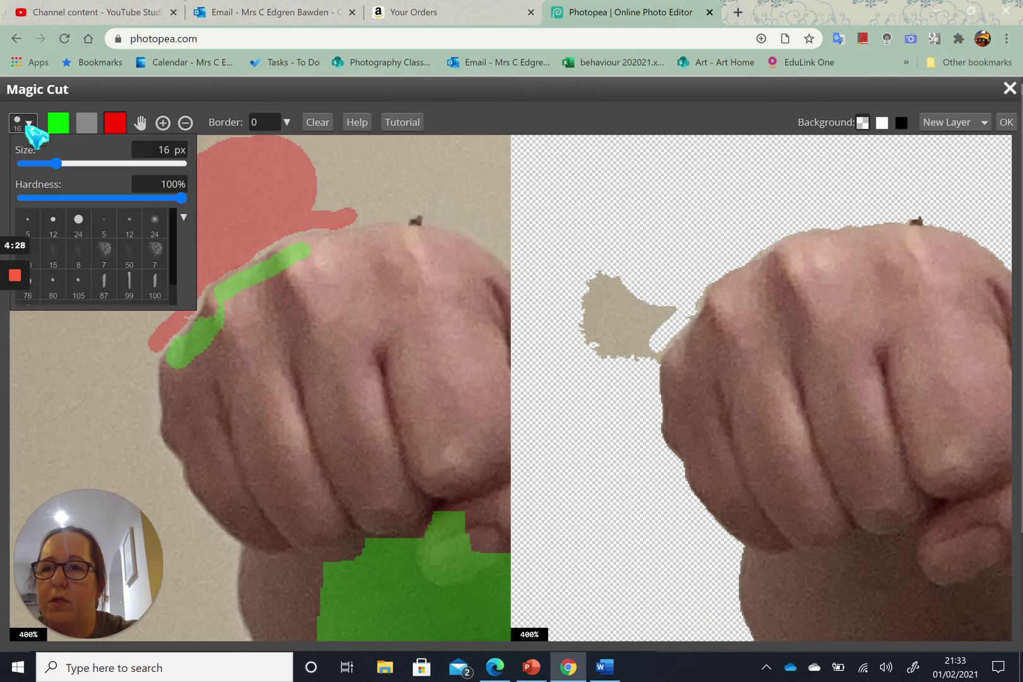
- With a 36 px brush, mark the left wall and lower-left area for removal
click(75, 164)
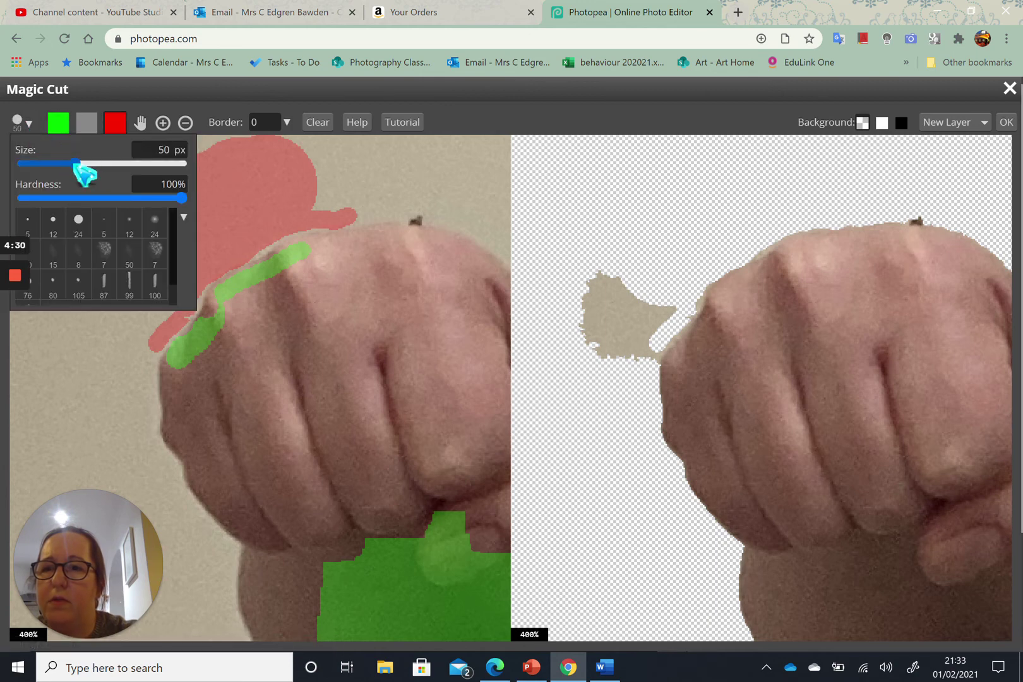
click(94, 164)
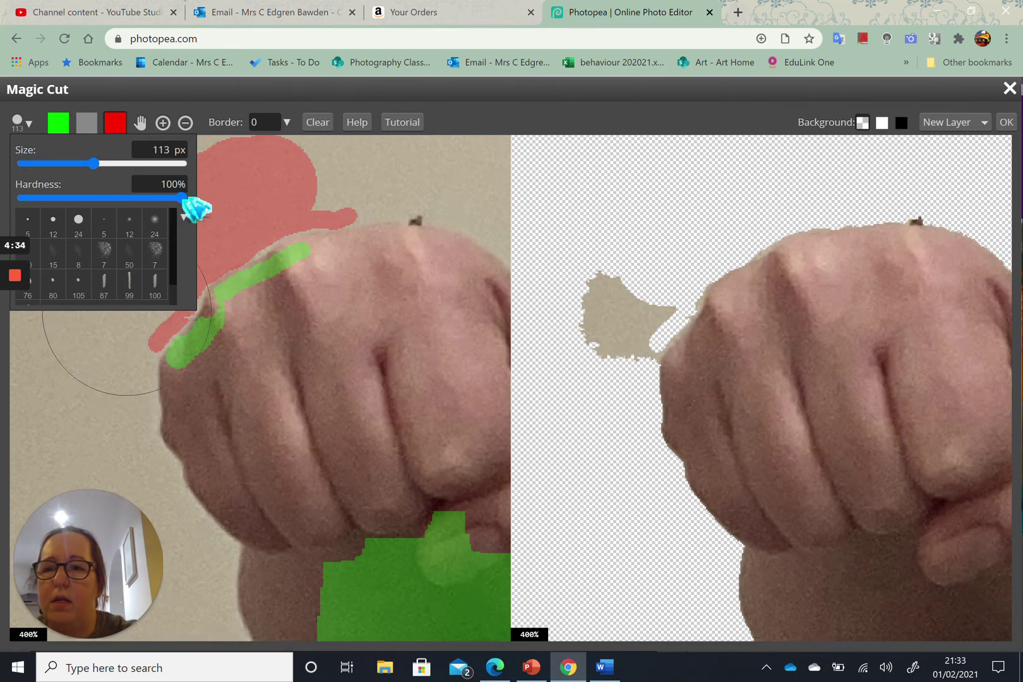
click(69, 165)
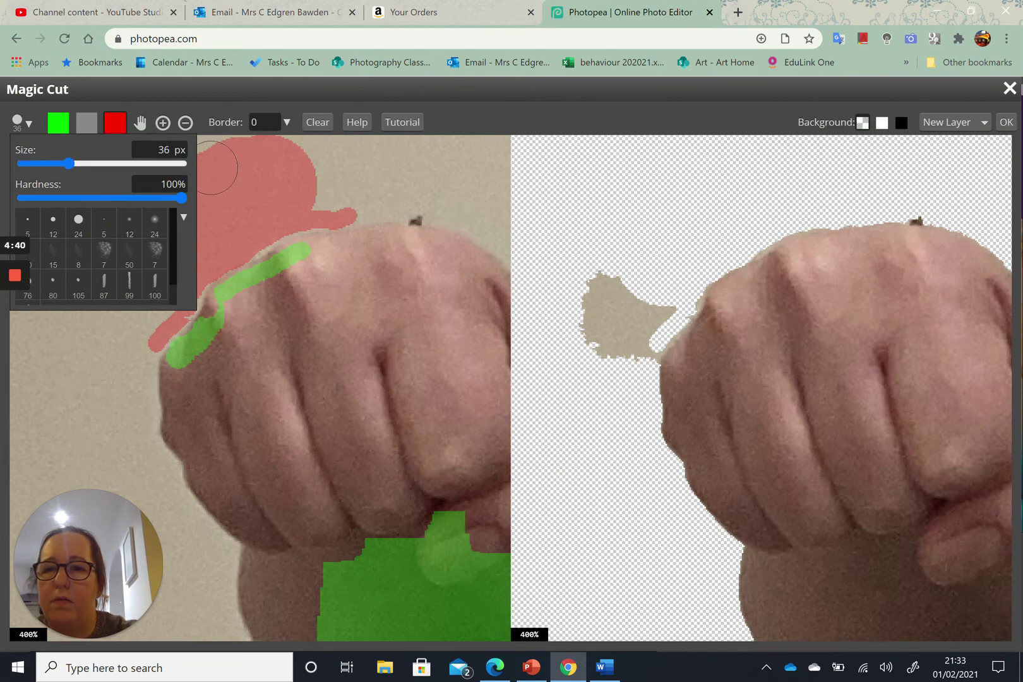
mouse_move(212, 168)
mouse_down()
mouse_move(125, 320)
mouse_move(158, 297)
mouse_move(141, 322)
mouse_move(89, 262)
mouse_move(77, 309)
mouse_move(107, 334)
mouse_up()
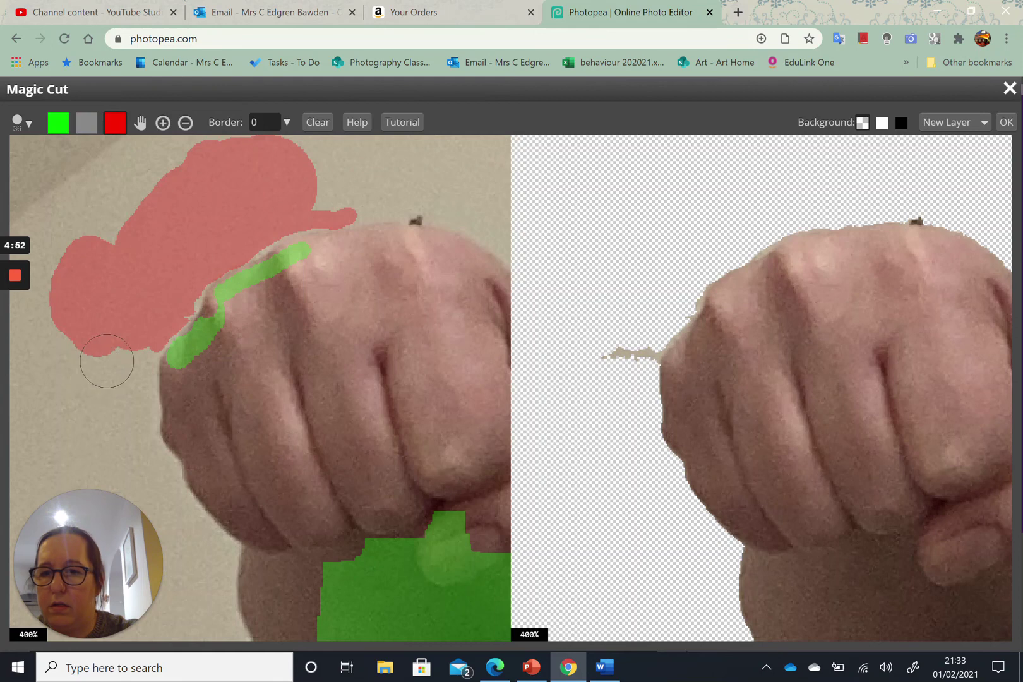
drag(107, 359, 130, 356)
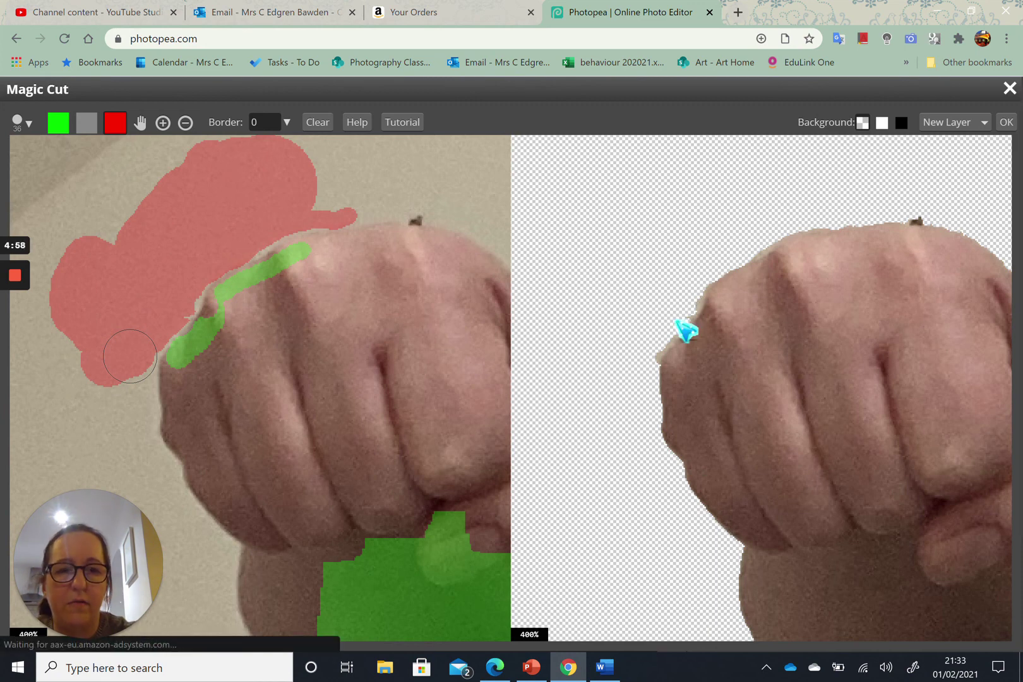
- Zoom the Magic Cut view out to 33.33% to see the whole woman, both fists included
scroll(685, 330, down, 5)
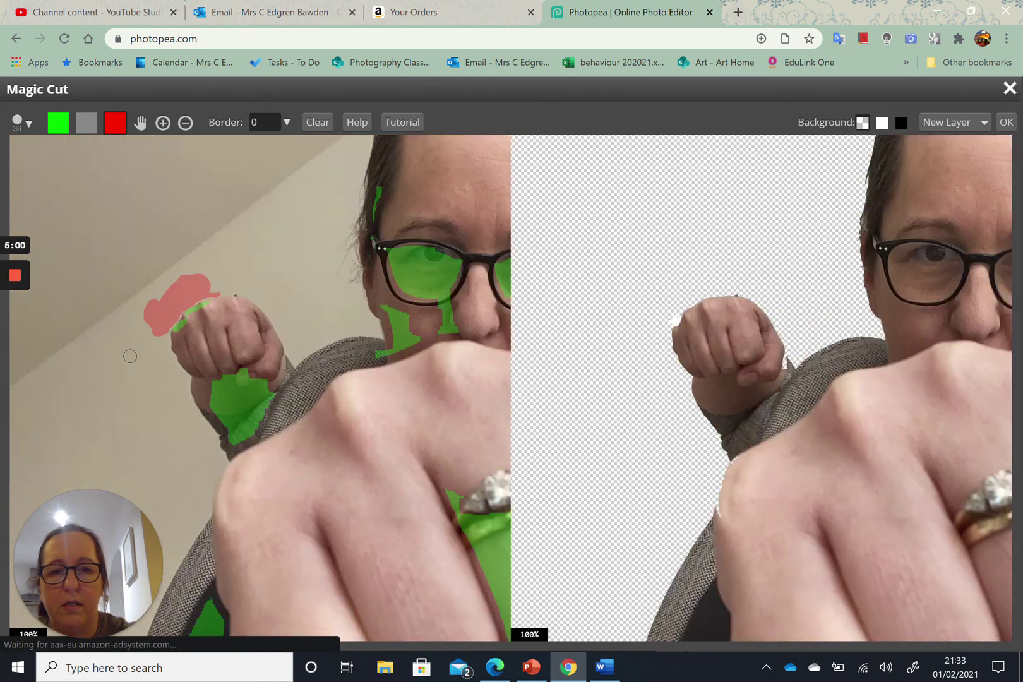
scroll(130, 356, down, 2)
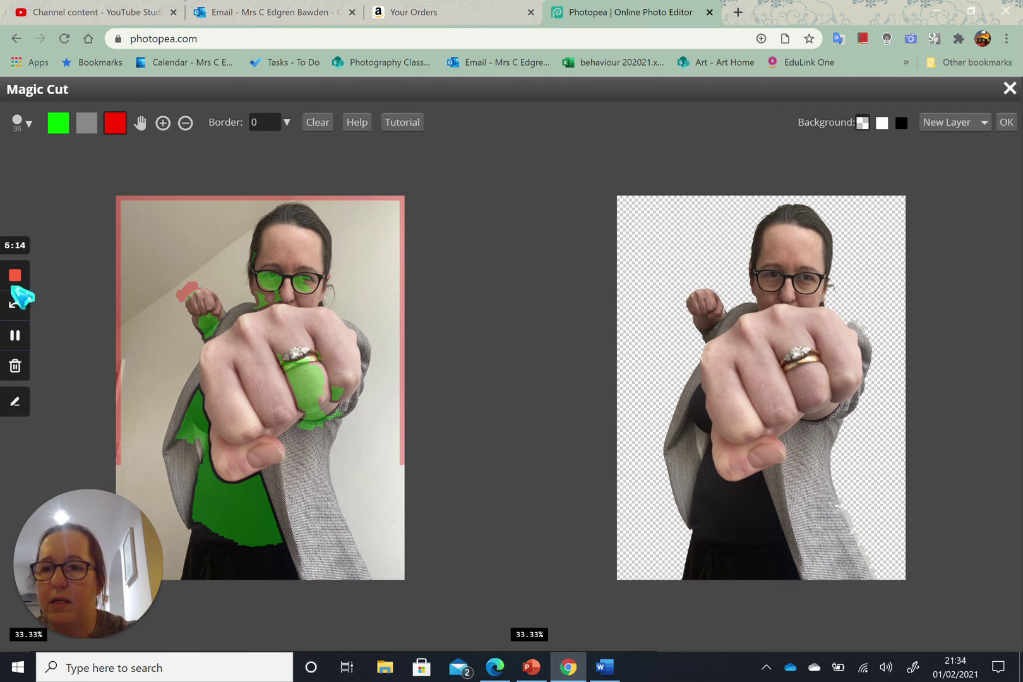
mouse_move(24, 291)
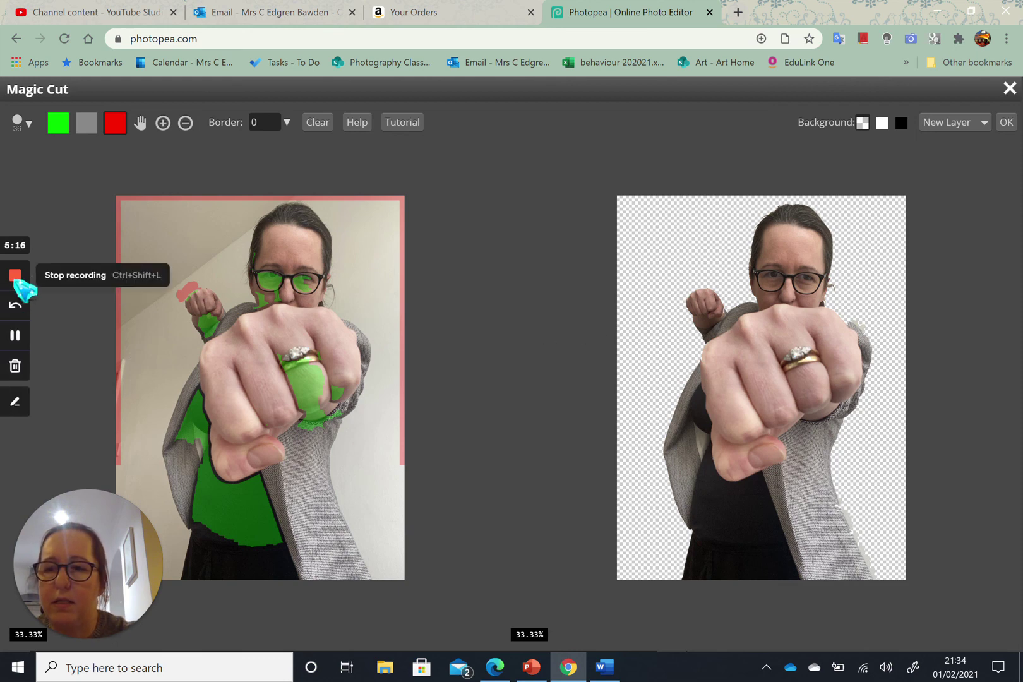